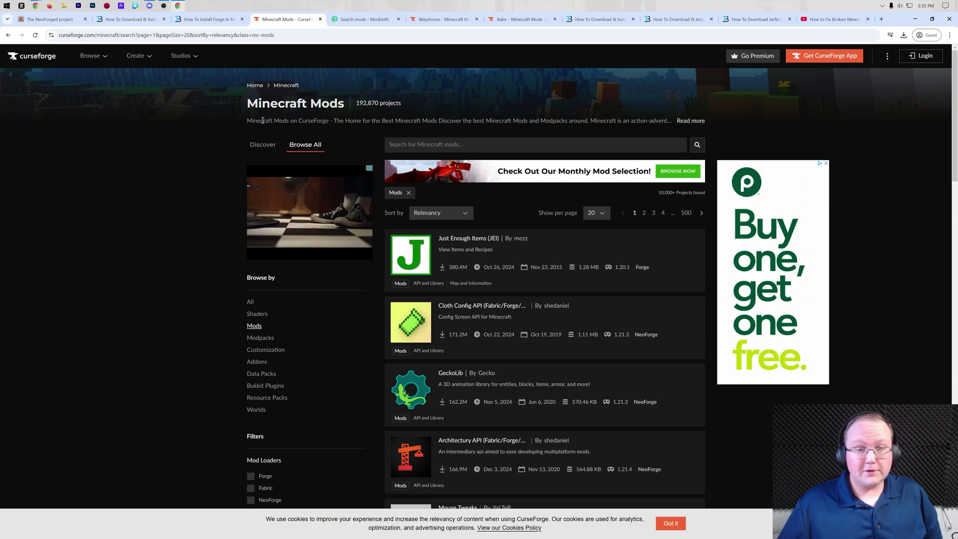
Step: Examine the NeoForge installer files page alongside the Fabric and Forge installation guides
{"action": "left_click", "coordinate": [38, 24]}
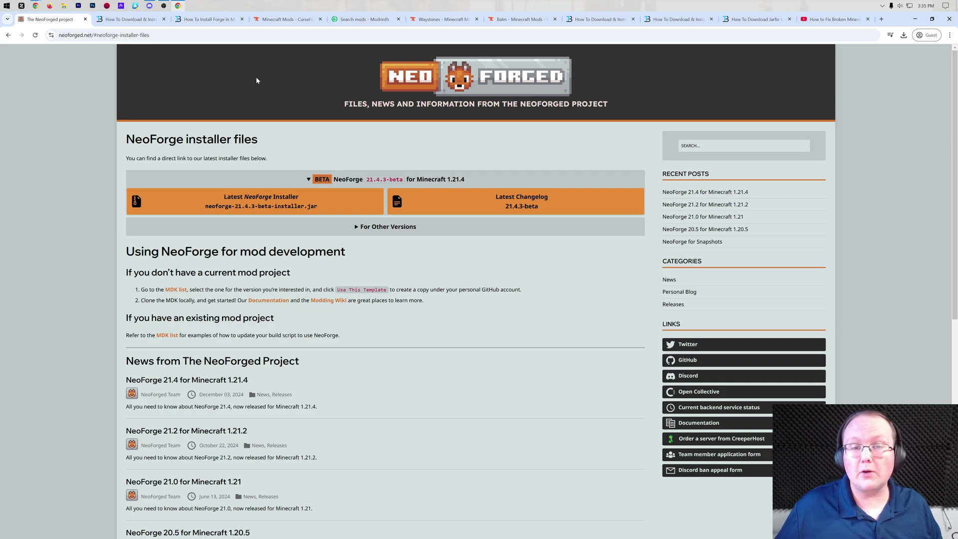
{"action": "left_click", "coordinate": [127, 19]}
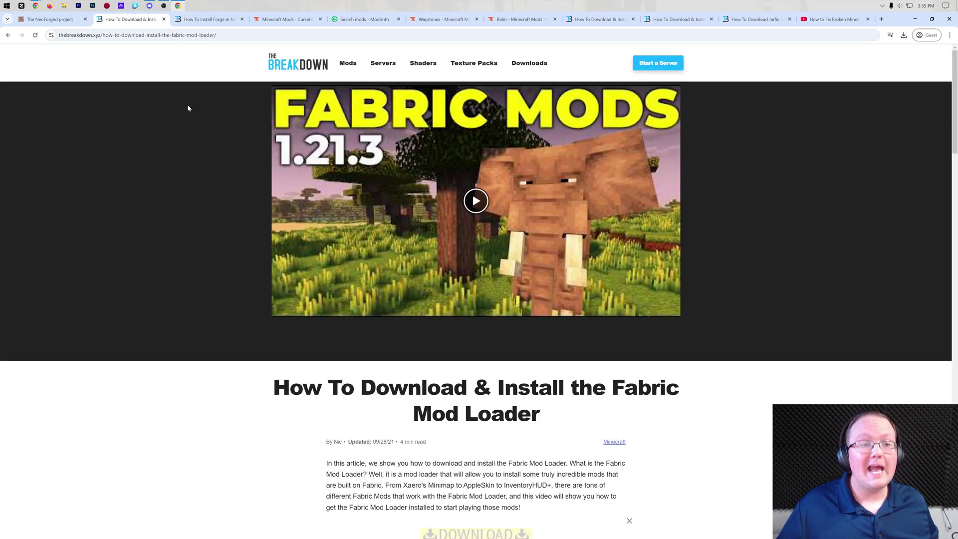
{"action": "left_click", "coordinate": [193, 21]}
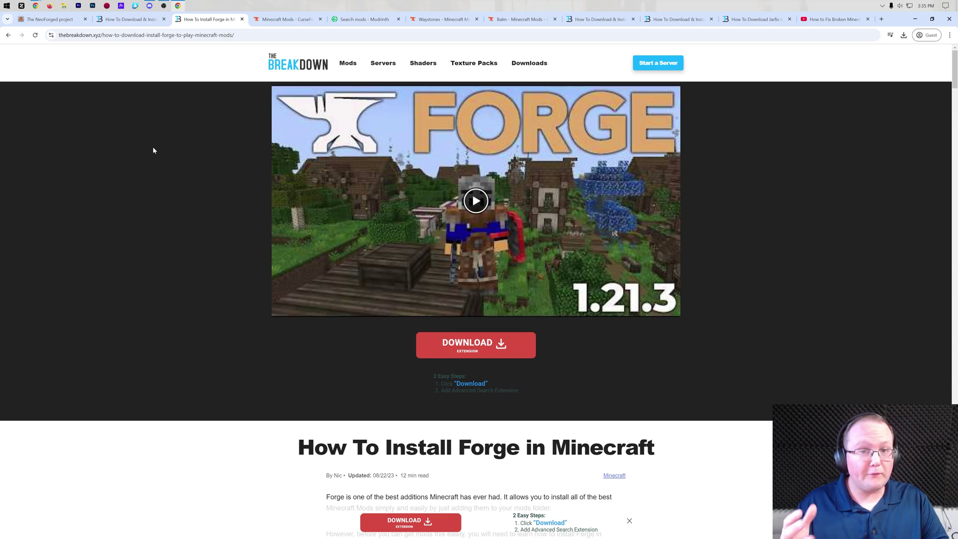
{"action": "left_click", "coordinate": [121, 19]}
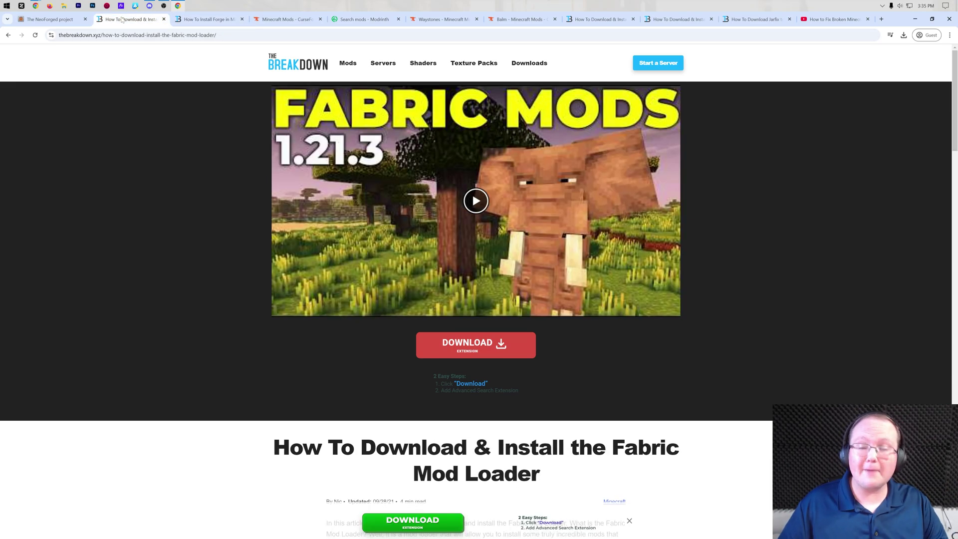
{"action": "left_click", "coordinate": [53, 20]}
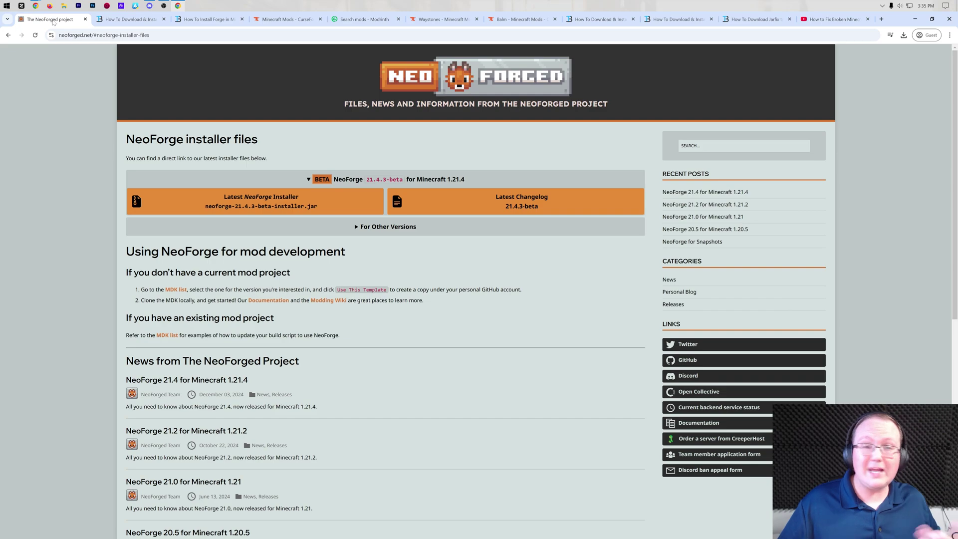
{"action": "left_click", "coordinate": [220, 21]}
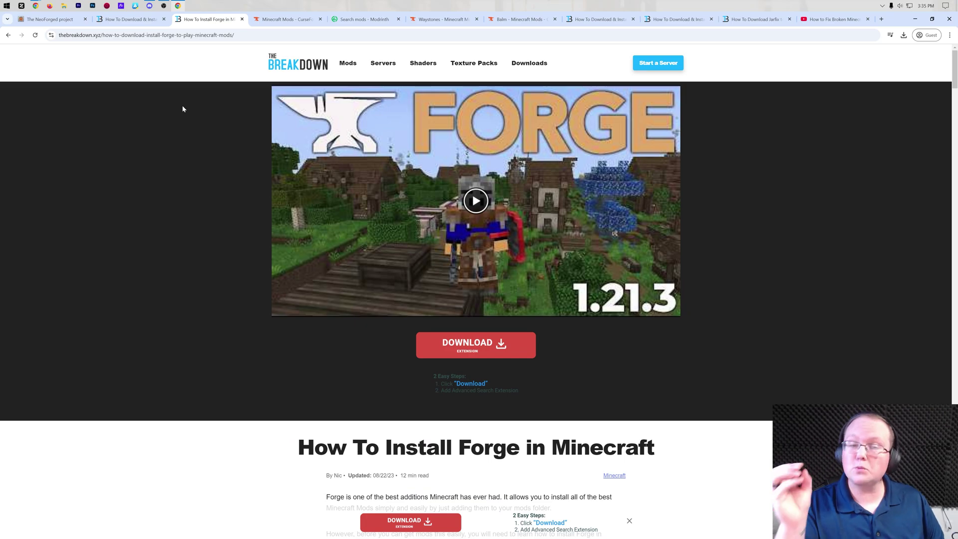
{"action": "left_click", "coordinate": [65, 23]}
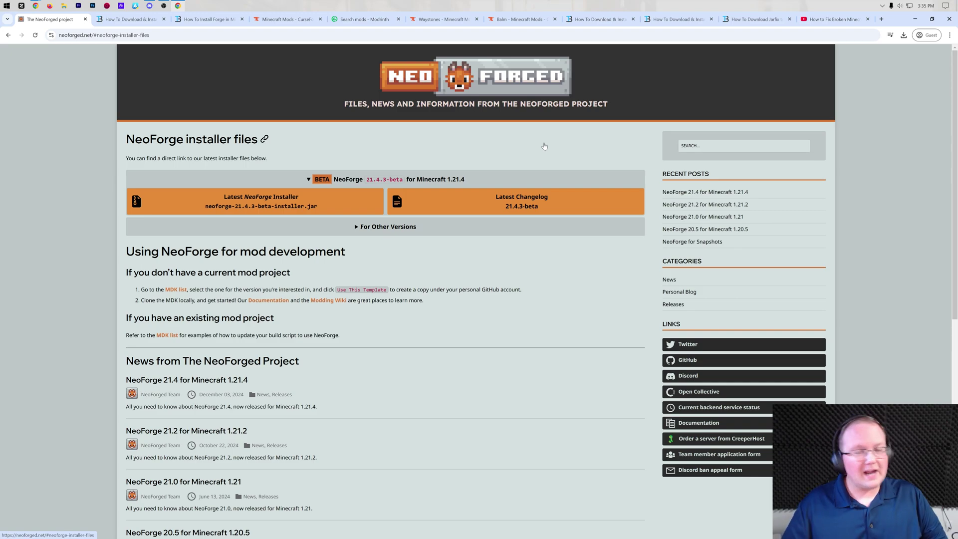
{"action": "left_click", "coordinate": [132, 20]}
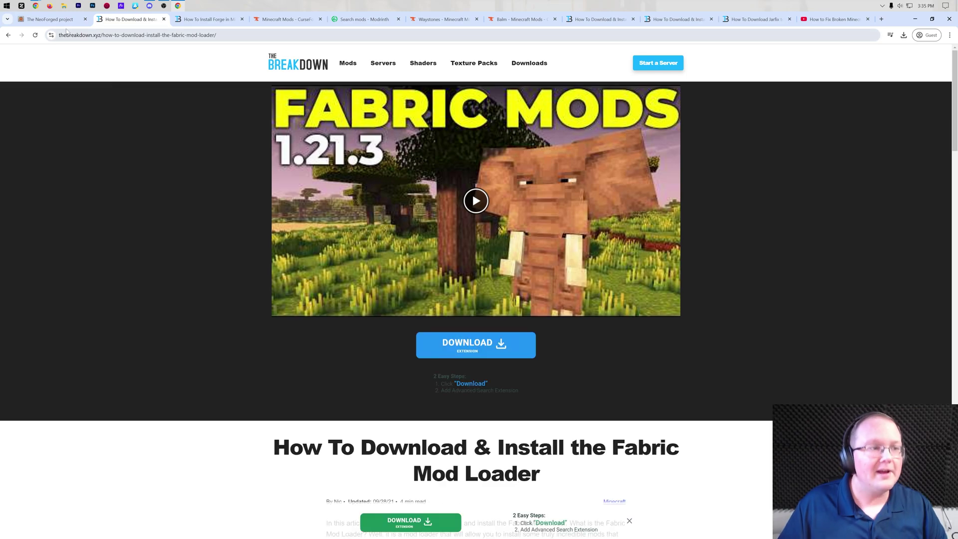
{"action": "left_click", "coordinate": [50, 20]}
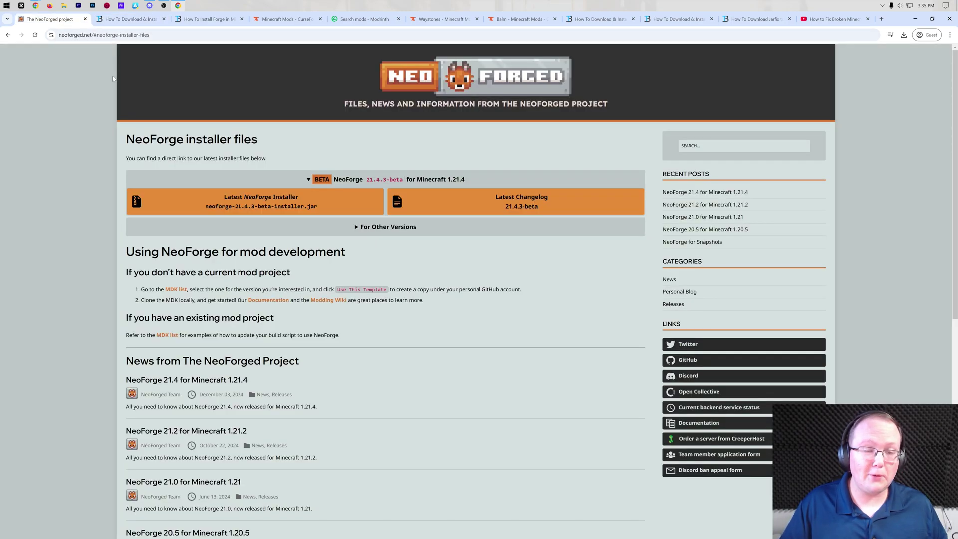
Step: On CurseForge, filter the Minecraft mods by the NeoForge loader and game version 1.21.4 and browse the matching mods
{"action": "left_click", "coordinate": [280, 20]}
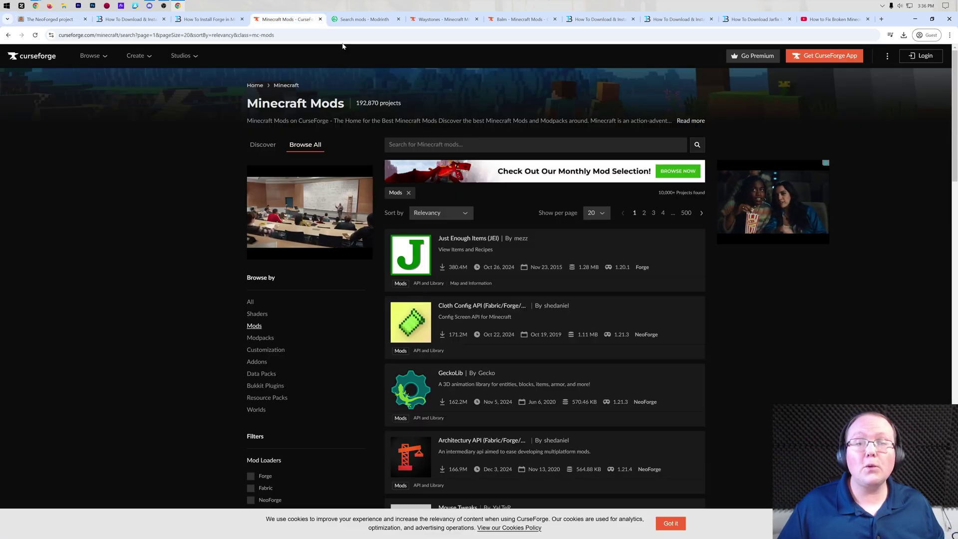
{"action": "left_click", "coordinate": [331, 20]}
{"action": "left_click", "coordinate": [300, 20]}
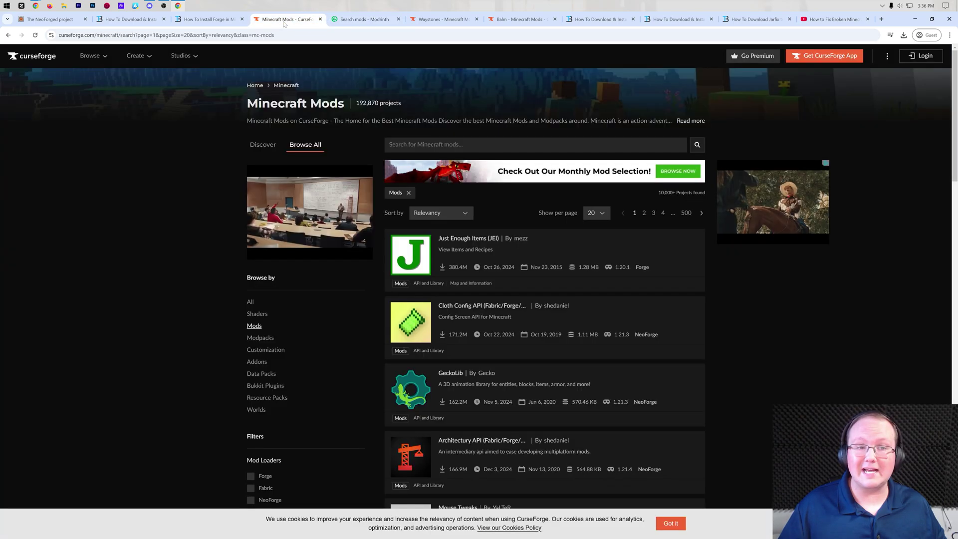
{"action": "scroll", "coordinate": [454, 114], "scroll_direction": "down", "scroll_amount": 6}
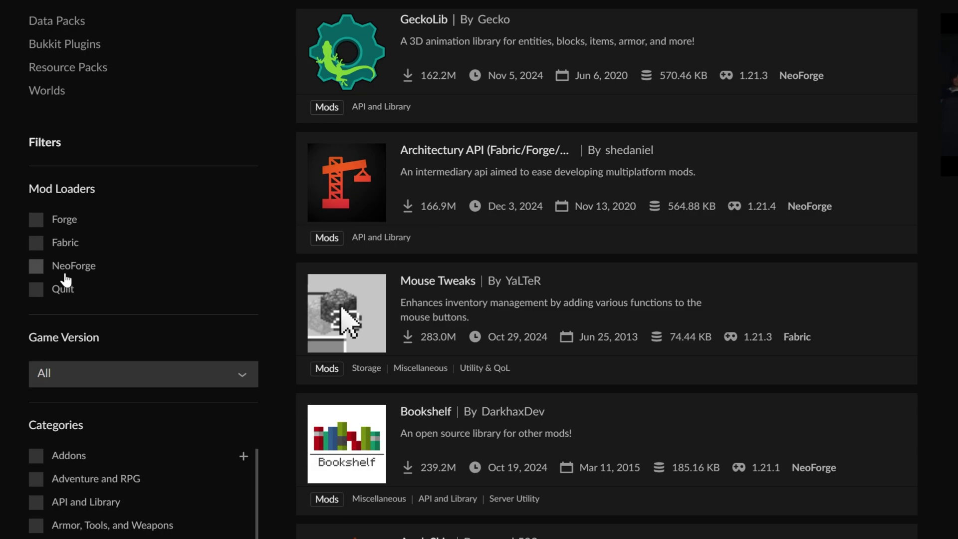
{"action": "left_click", "coordinate": [63, 269]}
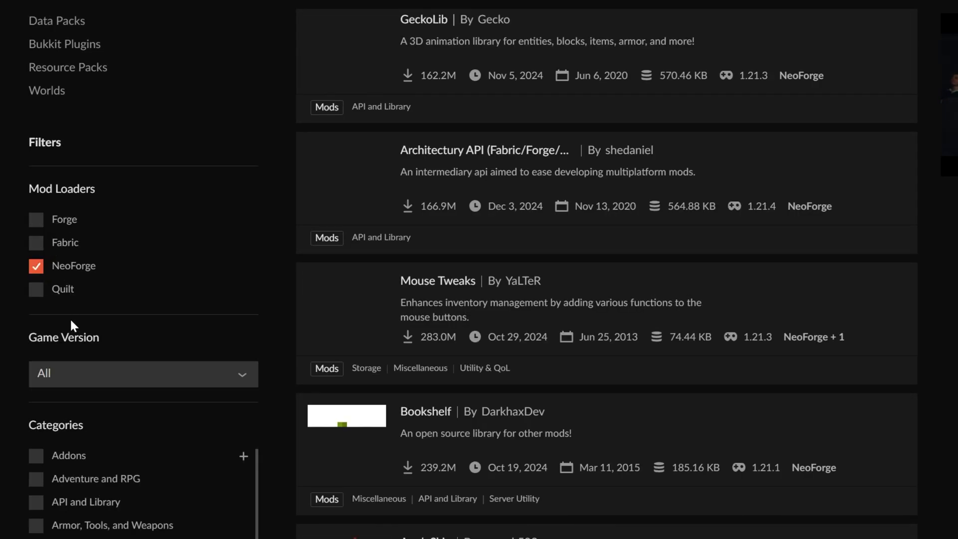
{"action": "left_click", "coordinate": [93, 369]}
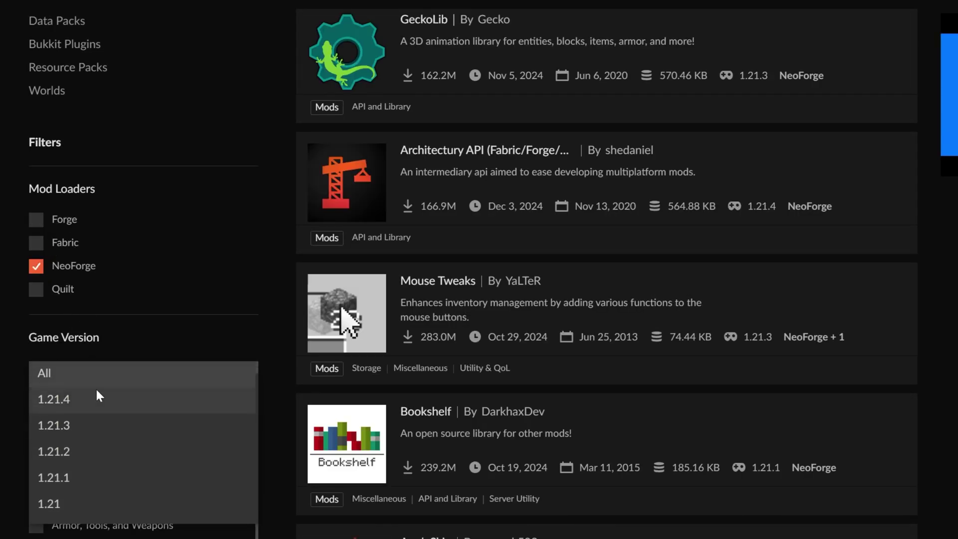
{"action": "left_click", "coordinate": [95, 387]}
{"action": "scroll", "coordinate": [8, 358], "scroll_direction": "up", "scroll_amount": 3}
{"action": "scroll", "coordinate": [8, 358], "scroll_direction": "up", "scroll_amount": 2}
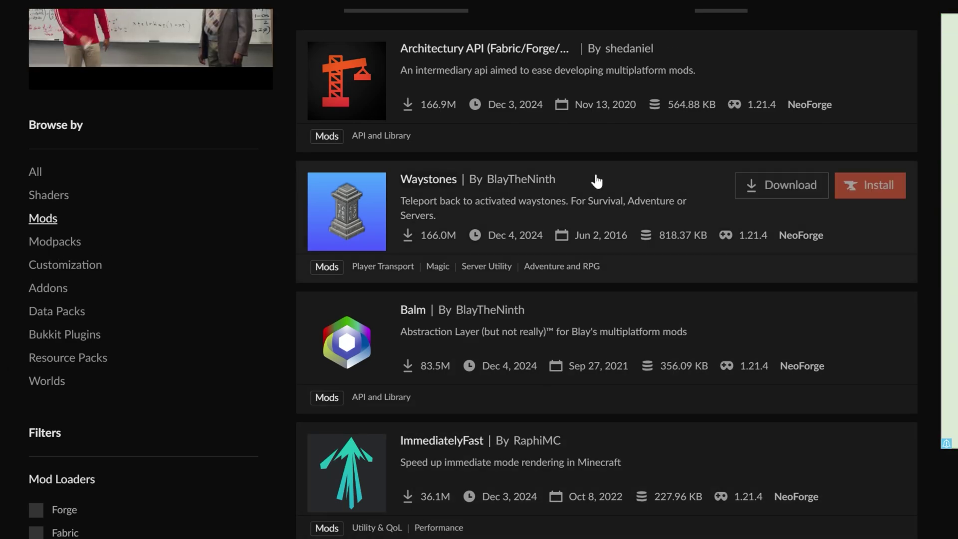
{"action": "scroll", "coordinate": [595, 181], "scroll_direction": "down", "scroll_amount": 15}
{"action": "scroll", "coordinate": [587, 221], "scroll_direction": "up", "scroll_amount": 9}
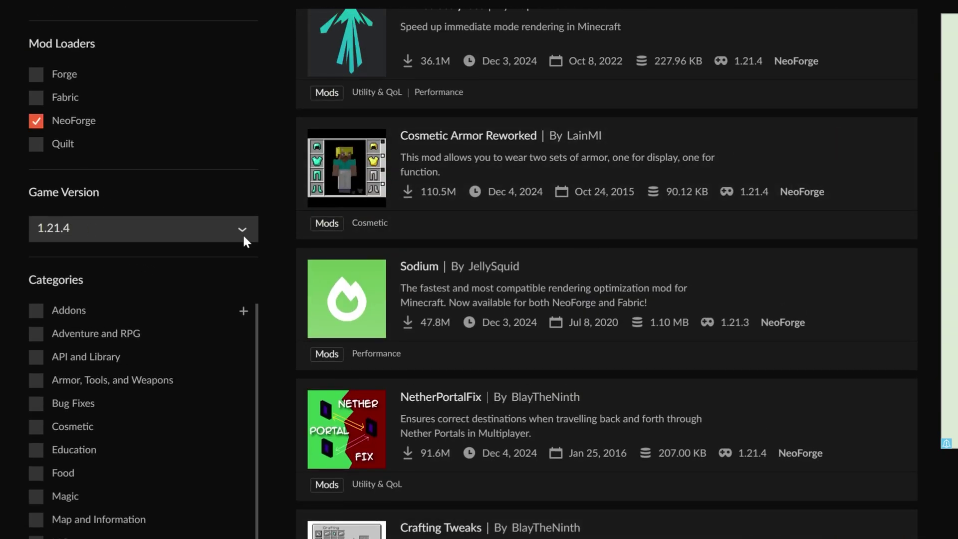
{"action": "scroll", "coordinate": [396, 242], "scroll_direction": "up", "scroll_amount": 10}
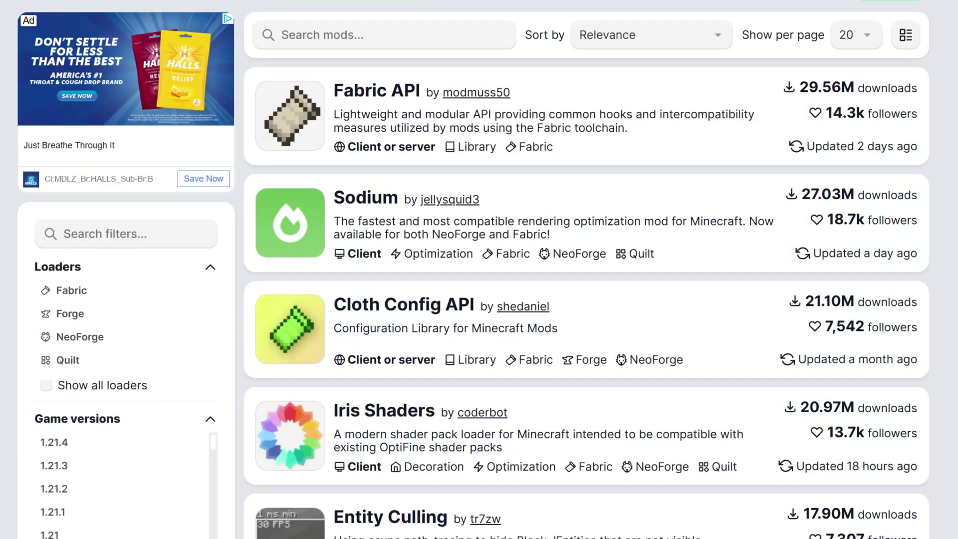
Step: On Modrinth, filter the mods by the NeoForge loader and game version 1.21.4
{"action": "scroll", "coordinate": [296, 351], "scroll_direction": "down", "scroll_amount": 4}
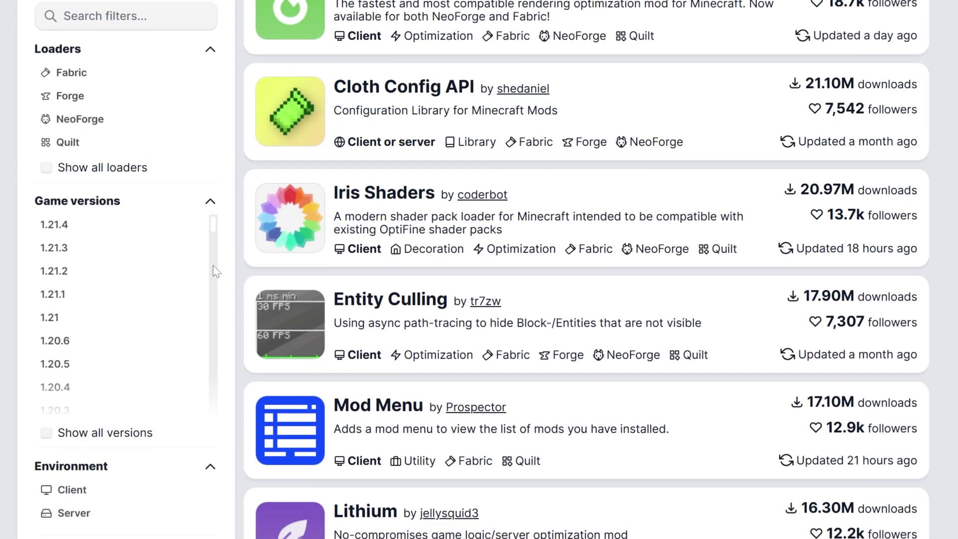
{"action": "left_click", "coordinate": [80, 120]}
{"action": "left_click", "coordinate": [74, 226]}
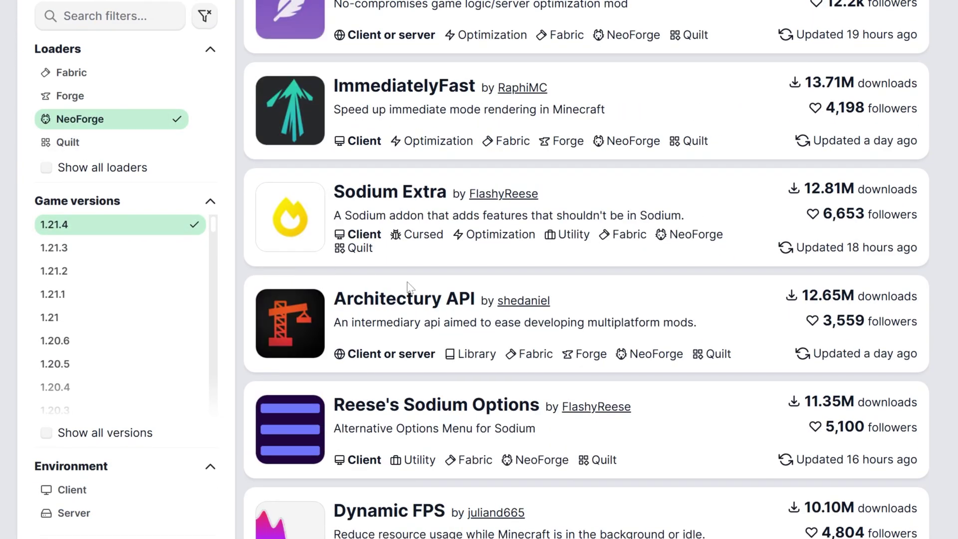
{"action": "scroll", "coordinate": [541, 321], "scroll_direction": "up", "scroll_amount": 4}
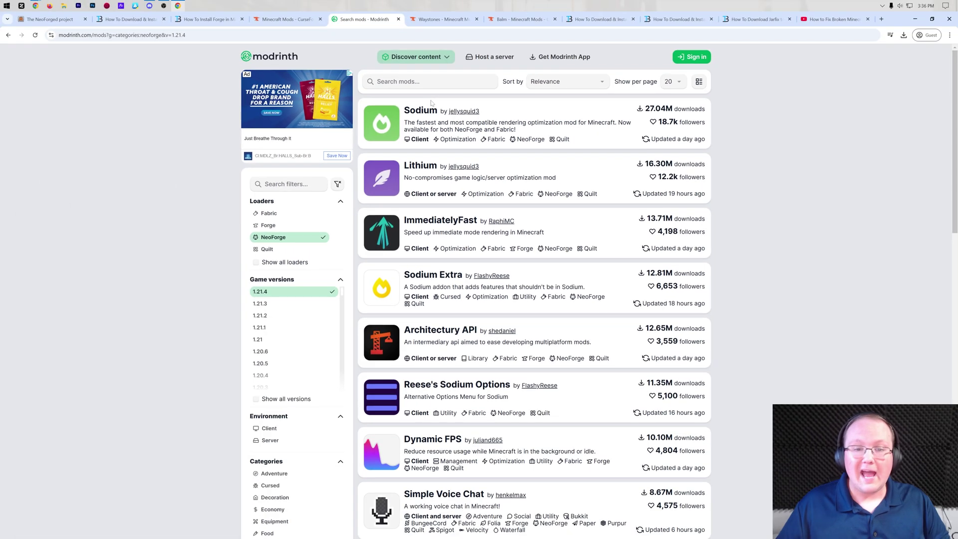
Step: From the NeoForged project page, download the latest NeoForge installer for Minecraft 1.21.4 to Downloads as neoforge-21.4.3-beta-installer.jar
{"action": "left_click", "coordinate": [146, 21]}
{"action": "left_click", "coordinate": [210, 20]}
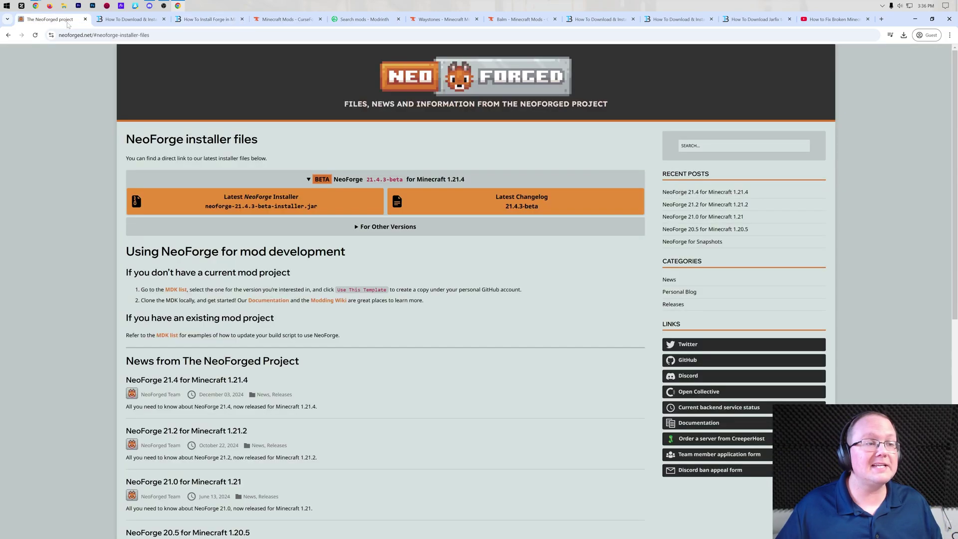
{"action": "left_click", "coordinate": [50, 19]}
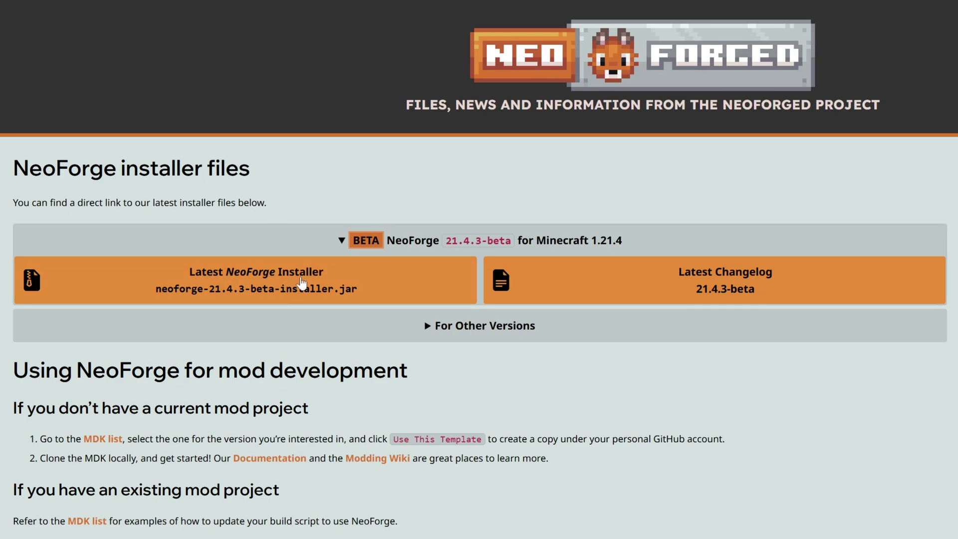
{"action": "left_click", "coordinate": [275, 284]}
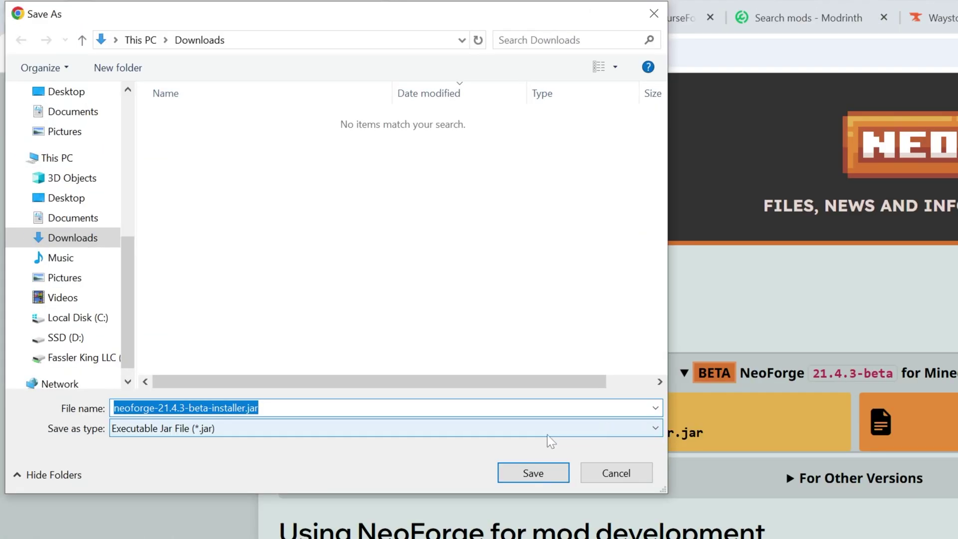
{"action": "left_click", "coordinate": [531, 475]}
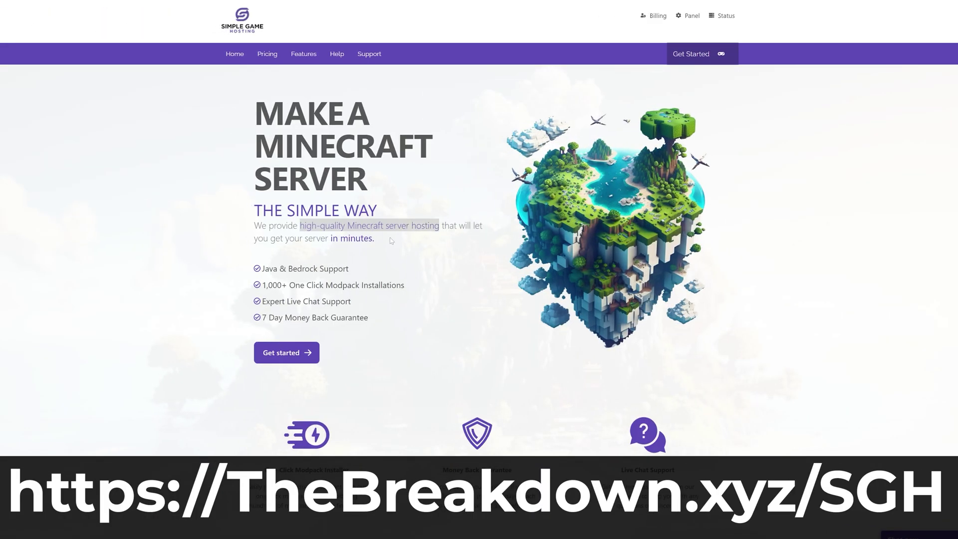
Step: Review the Simple Game Hosting feature overview and search the server panel's CurseForge modpacks for Pixelmon
{"action": "scroll", "coordinate": [271, 272], "scroll_direction": "down", "scroll_amount": 4}
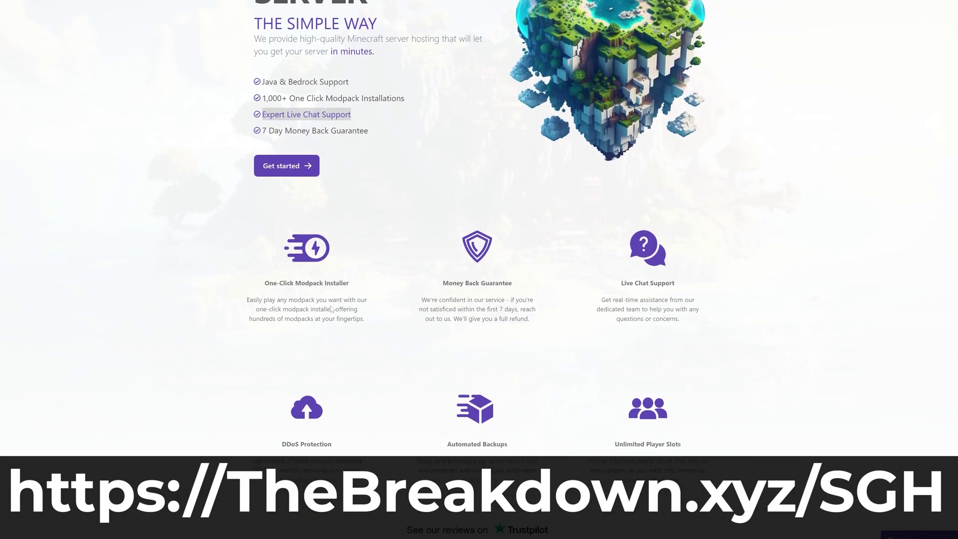
{"action": "left_click_drag", "start_coordinate": [265, 264], "coordinate": [301, 264]}
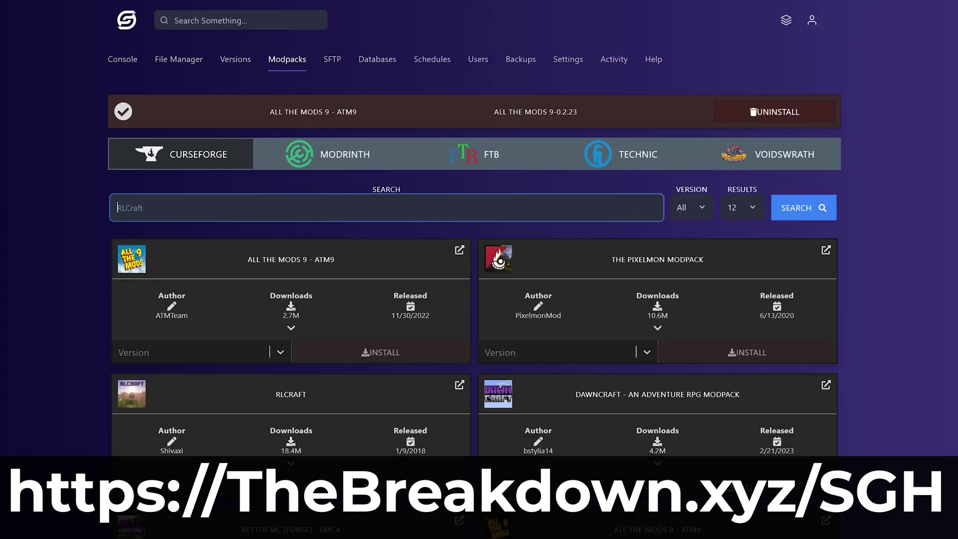
{"action": "type", "text": "Pixelmon"}
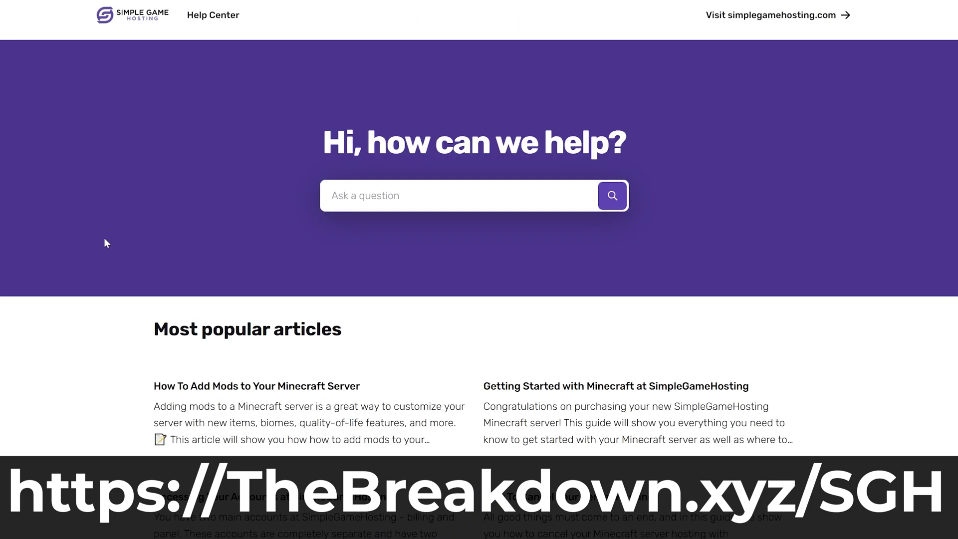
Step: Open the help article "How To Add Mods to Your Minecraft Server" and read through it
{"action": "left_click", "coordinate": [214, 405]}
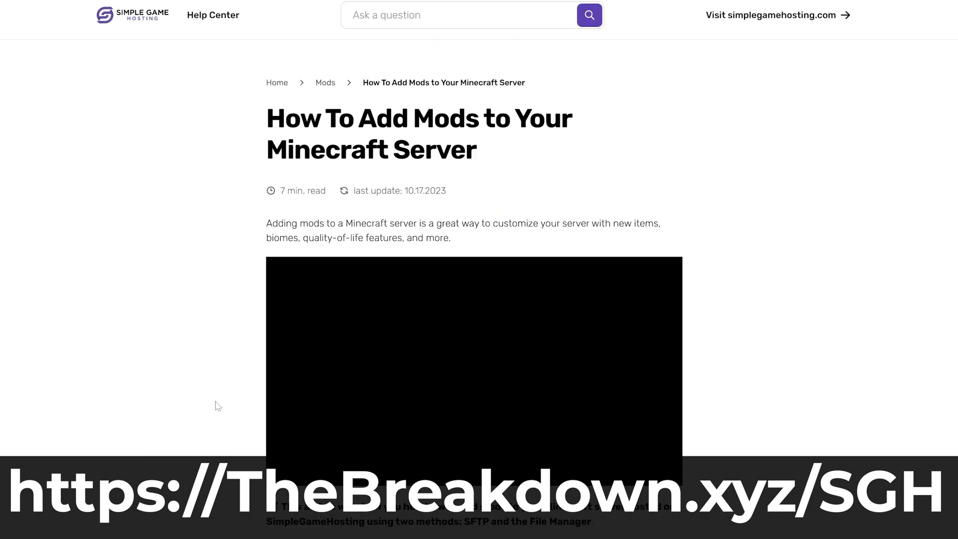
{"action": "scroll", "coordinate": [474, 270], "scroll_direction": "down", "scroll_amount": 7}
{"action": "scroll", "coordinate": [406, 367], "scroll_direction": "down", "scroll_amount": 20}
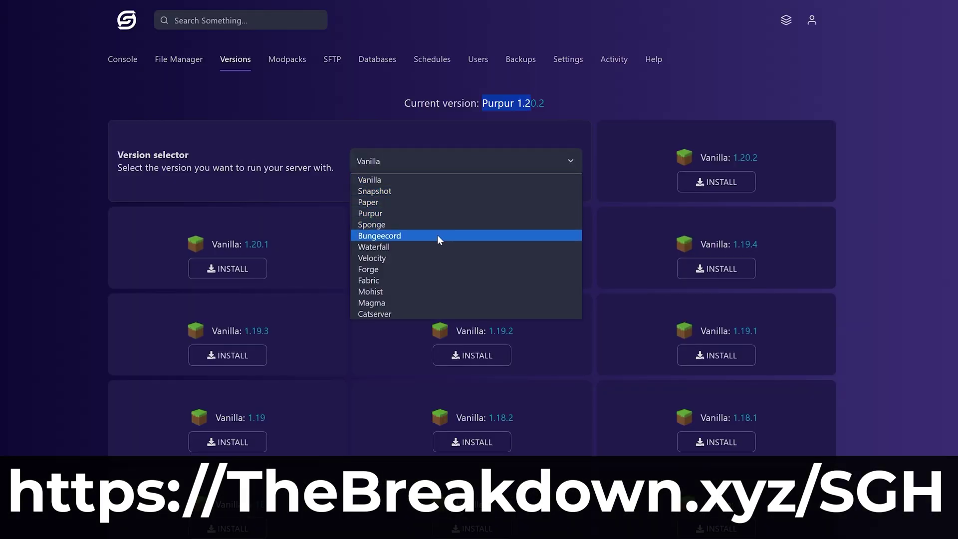
Step: Switch the server's version selector to Forge and install the first listed version
{"action": "left_click", "coordinate": [437, 270]}
{"action": "left_click", "coordinate": [716, 182]}
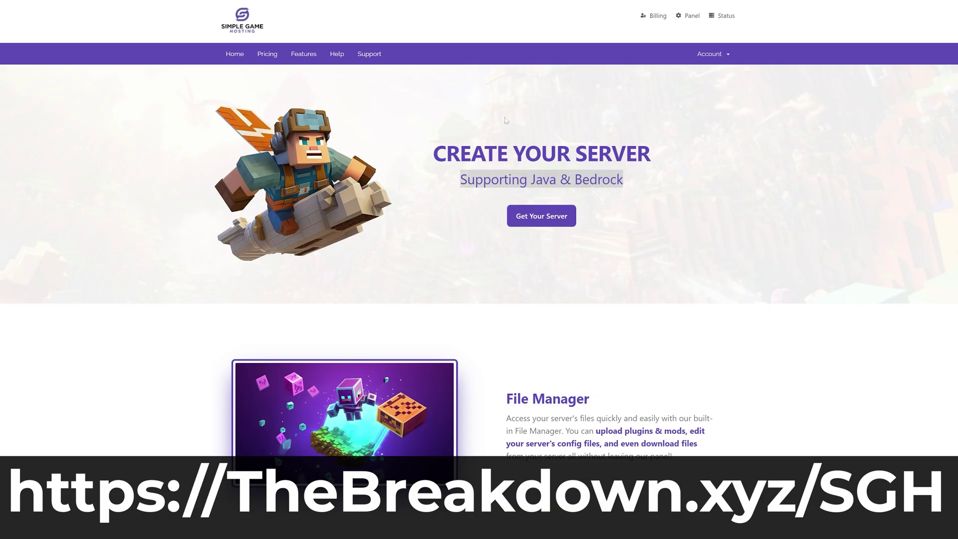
Step: Review the hosting page's server features and browse the files in the server's container directory
{"action": "scroll", "coordinate": [480, 269], "scroll_direction": "down", "scroll_amount": 5}
{"action": "left_click_drag", "start_coordinate": [704, 105], "coordinate": [261, 122]}
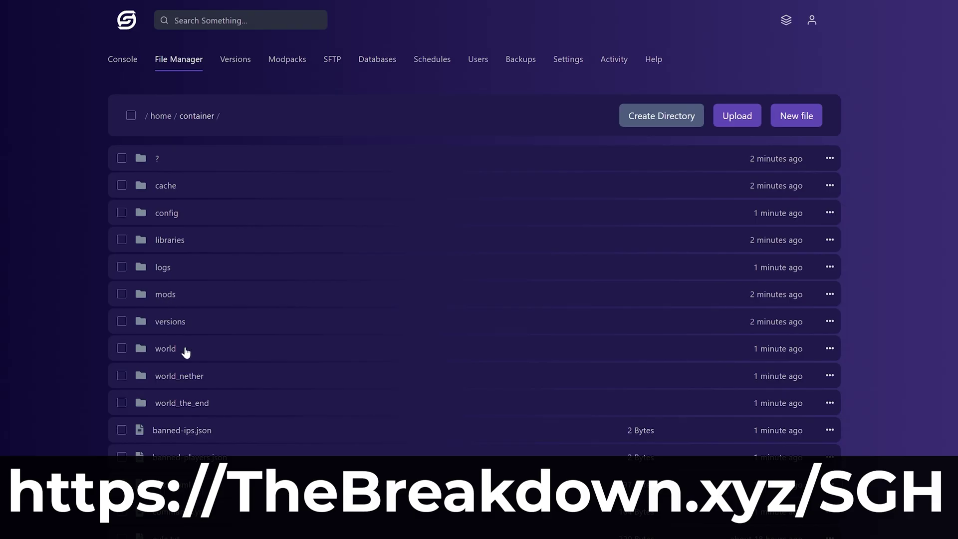
{"action": "scroll", "coordinate": [236, 323], "scroll_direction": "down", "scroll_amount": 3}
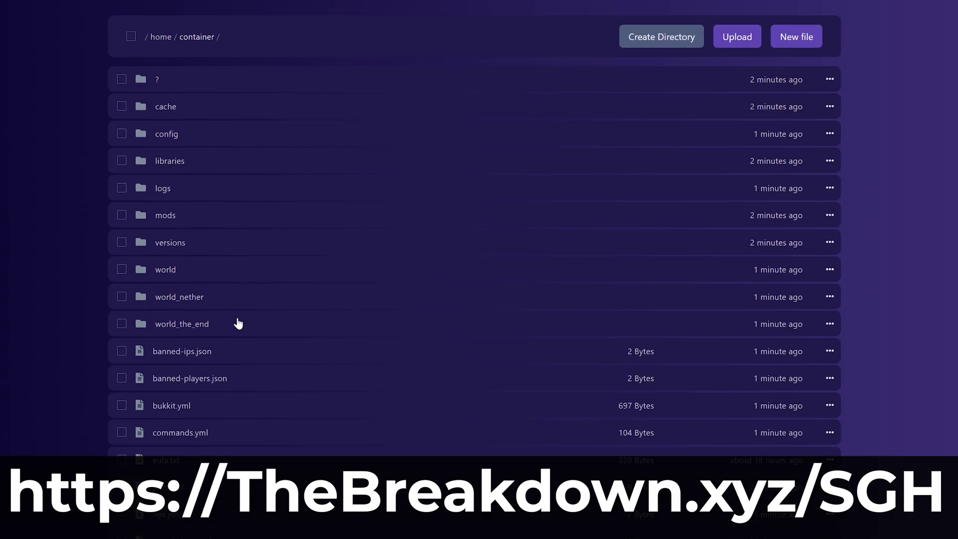
{"action": "left_click", "coordinate": [188, 454]}
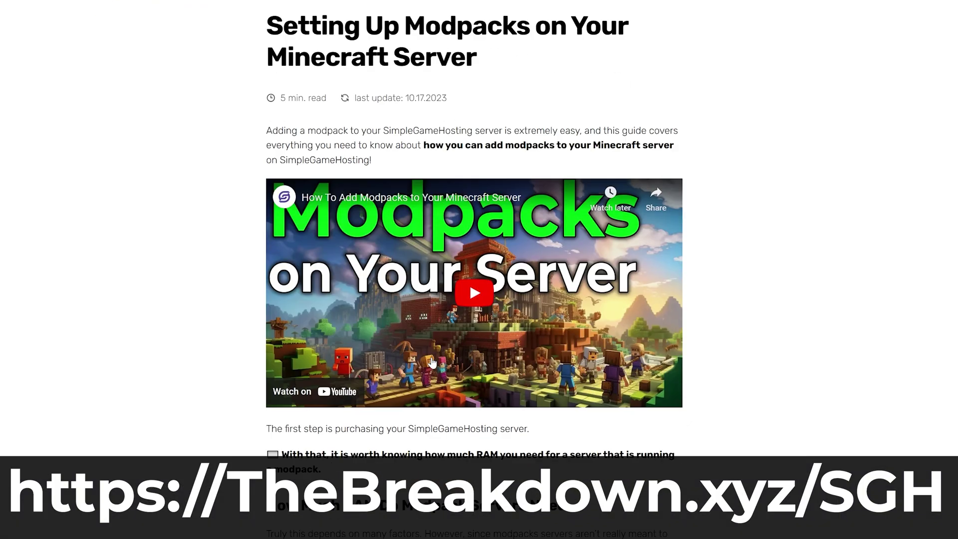
Step: Read through the help article "Setting Up Modpacks on Your Minecraft Server"
{"action": "scroll", "coordinate": [431, 357], "scroll_direction": "down", "scroll_amount": 20}
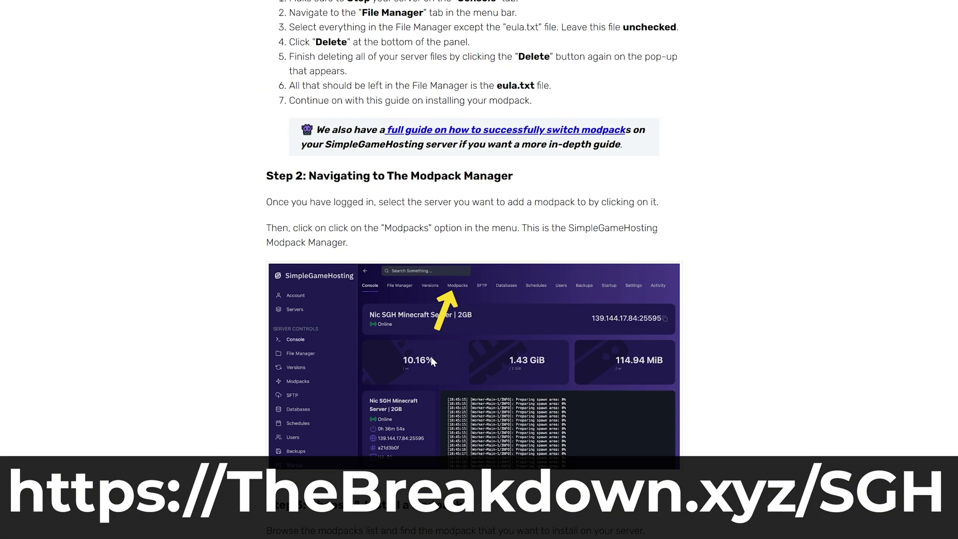
{"action": "scroll", "coordinate": [431, 357], "scroll_direction": "down", "scroll_amount": 20}
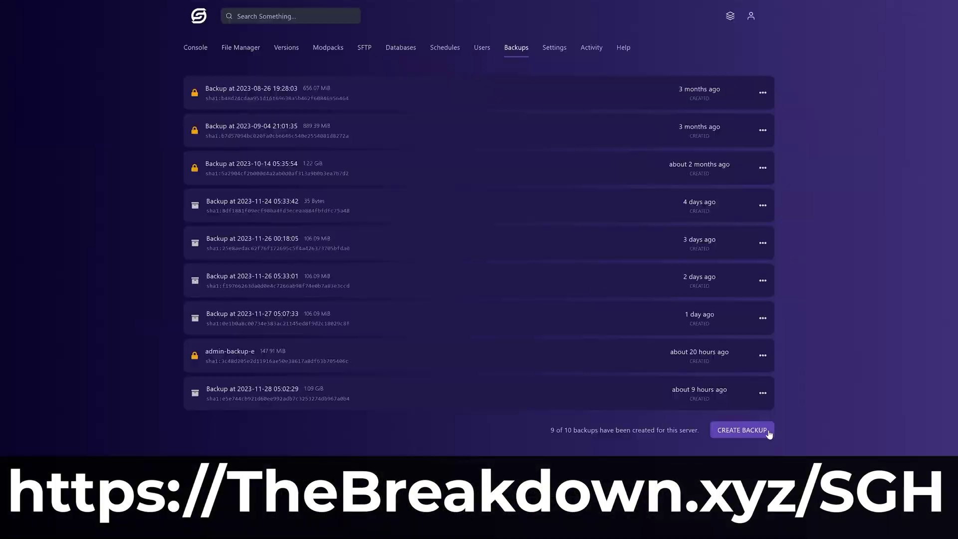
Step: Create a new server backup and raise the expected player count in the Minecraft Server RAM Calculator
{"action": "left_click", "coordinate": [742, 431]}
{"action": "left_click", "coordinate": [645, 371]}
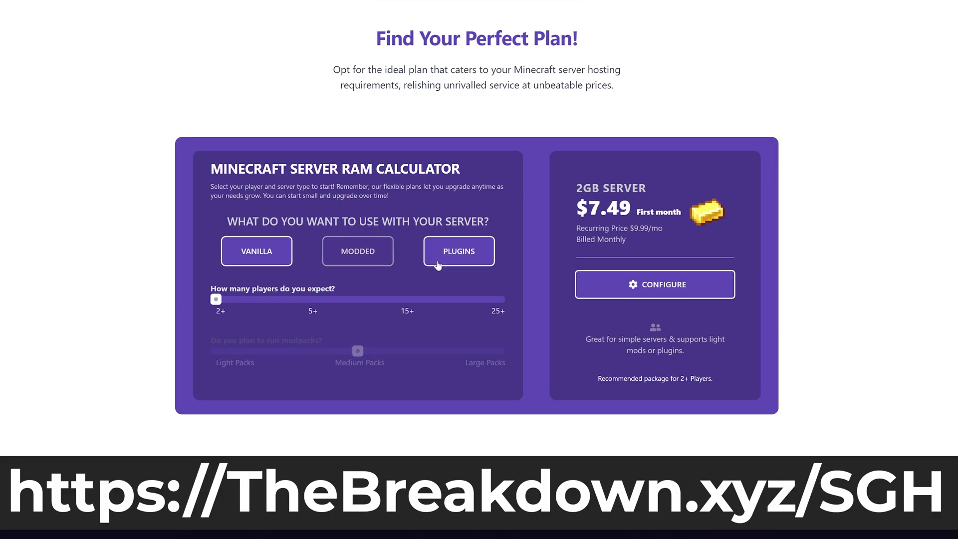
{"action": "left_click_drag", "start_coordinate": [240, 302], "coordinate": [436, 301]}
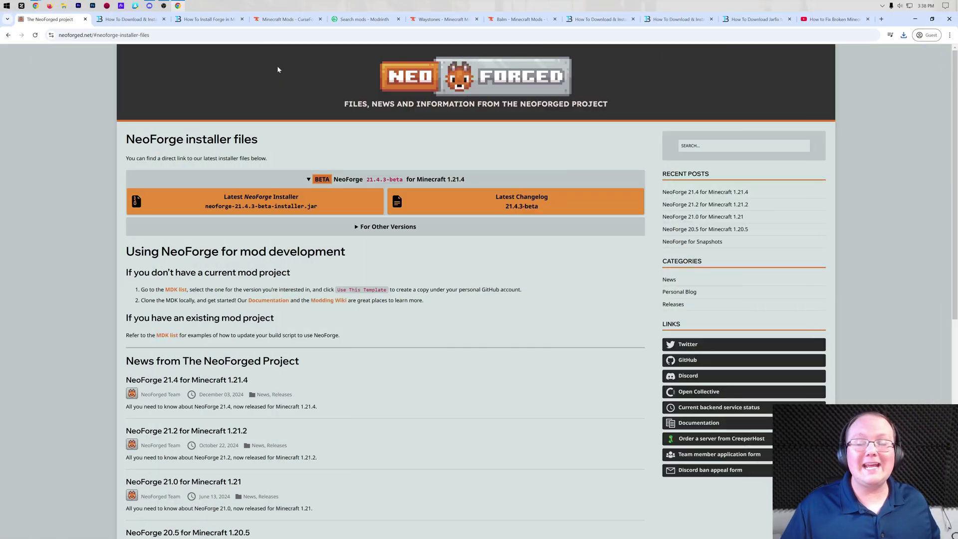
Step: Open the Waystones mod page and read its description for the supported mod loaders and required mods
{"action": "left_click", "coordinate": [442, 19]}
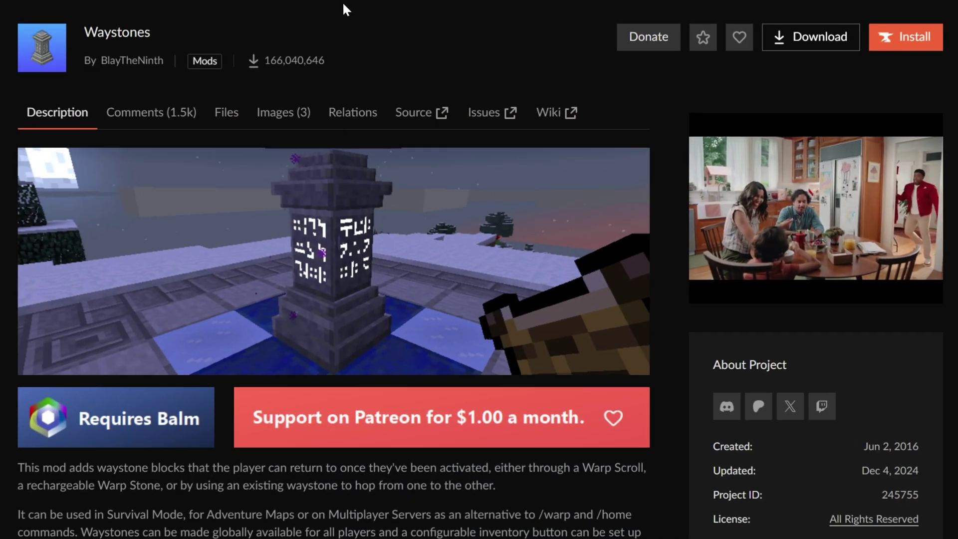
{"action": "scroll", "coordinate": [329, 82], "scroll_direction": "down", "scroll_amount": 5}
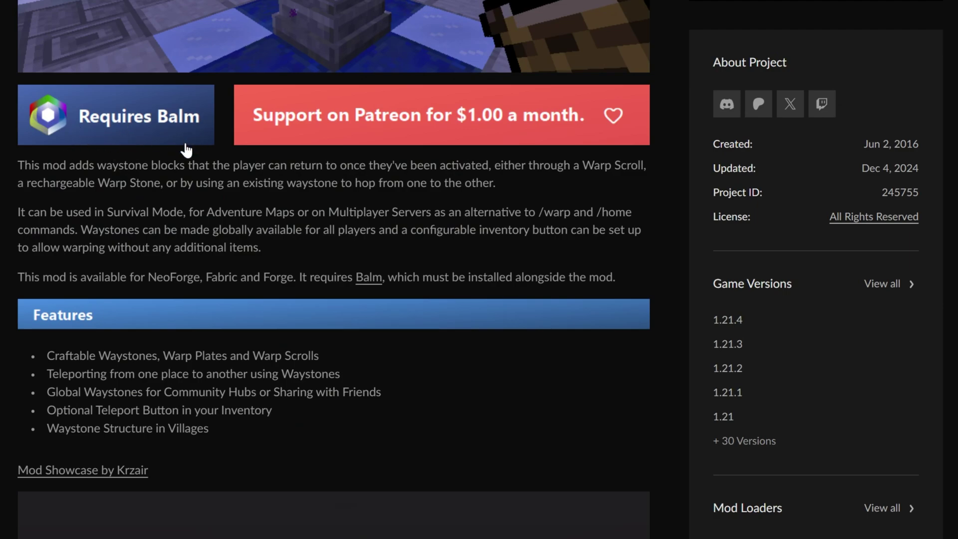
{"action": "scroll", "coordinate": [186, 150], "scroll_direction": "up", "scroll_amount": 5}
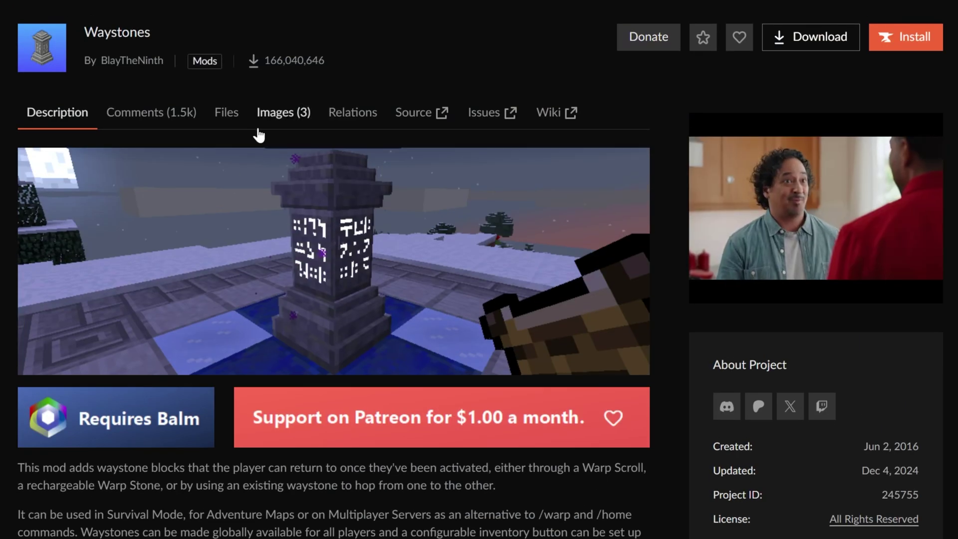
Step: Filter the Waystones files by game version 1.21.4 and the NeoForge mod loader, and open the matching file's details
{"action": "left_click", "coordinate": [240, 124]}
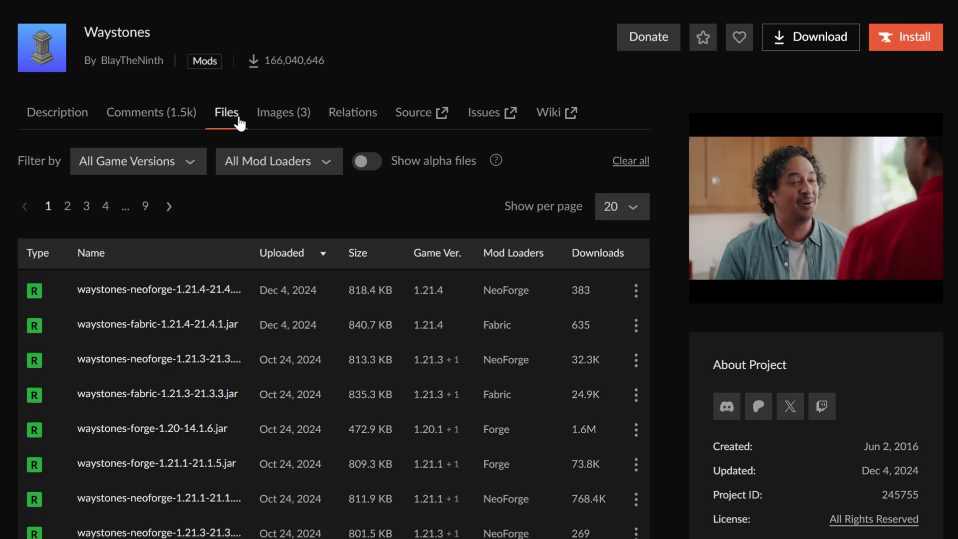
{"action": "left_click", "coordinate": [161, 171]}
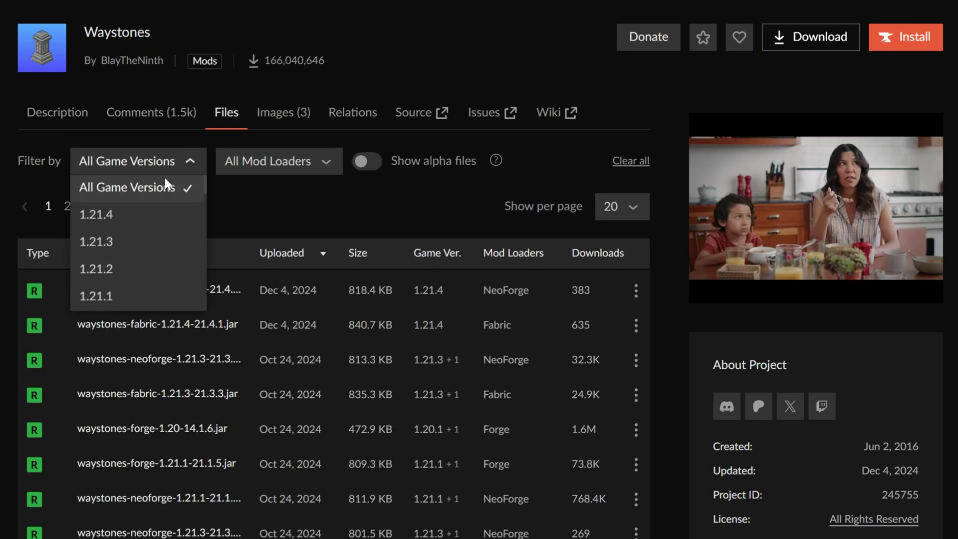
{"action": "left_click", "coordinate": [149, 212]}
{"action": "left_click", "coordinate": [277, 165]}
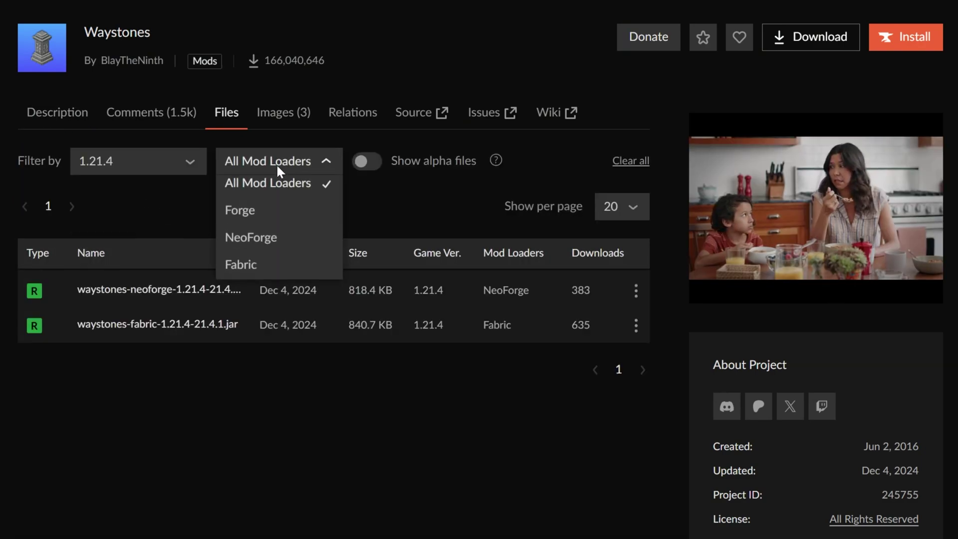
{"action": "left_click", "coordinate": [277, 239]}
{"action": "left_click", "coordinate": [257, 289]}
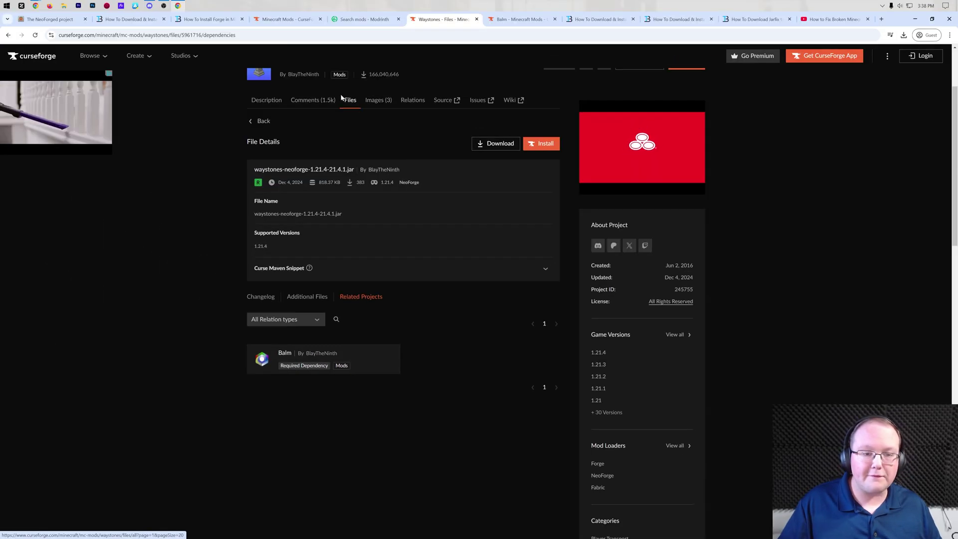
Step: Filter the Waystones files by 1.21.4 again, open the NeoForge file's details, and check its related projects for dependencies
{"action": "left_click", "coordinate": [346, 96]}
{"action": "left_click", "coordinate": [332, 236]}
{"action": "left_click", "coordinate": [324, 261]}
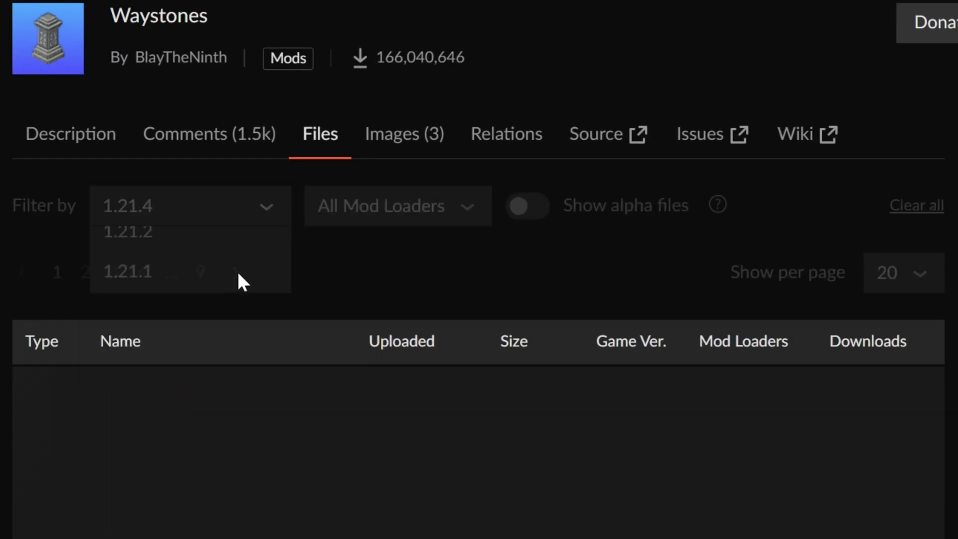
{"action": "left_click", "coordinate": [350, 408]}
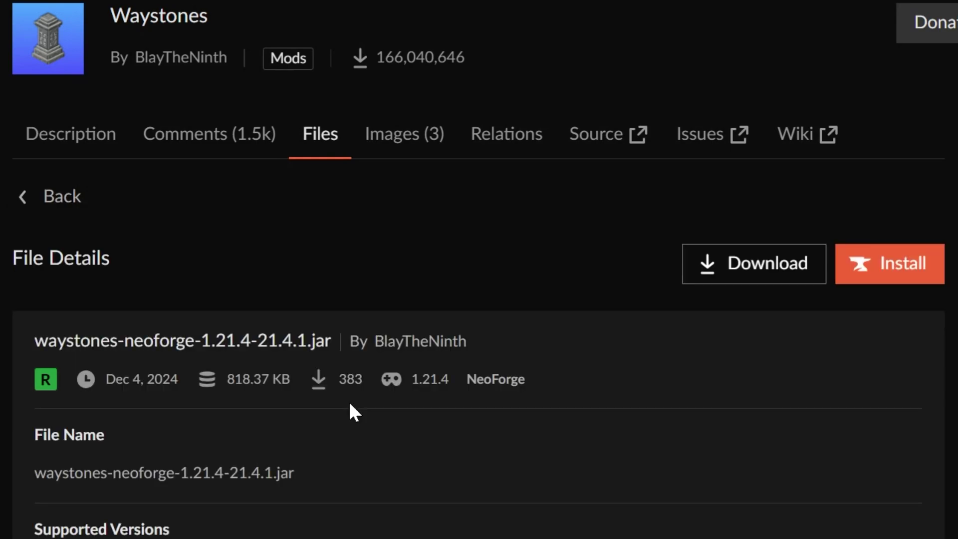
{"action": "scroll", "coordinate": [293, 250], "scroll_direction": "down", "scroll_amount": 10}
{"action": "left_click", "coordinate": [311, 134]}
{"action": "scroll", "coordinate": [307, 160], "scroll_direction": "down", "scroll_amount": 2}
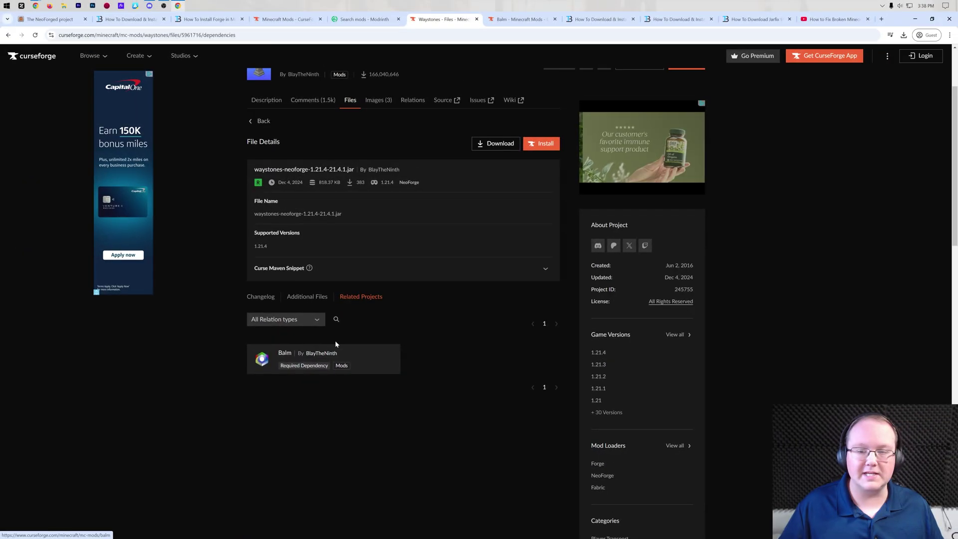
Step: Return to the Waystones file list and filter it by game version 1.21.4 and mod loader NeoForge
{"action": "scroll", "coordinate": [334, 341], "scroll_direction": "up", "scroll_amount": 2}
{"action": "left_click", "coordinate": [345, 214]}
{"action": "left_click", "coordinate": [333, 242]}
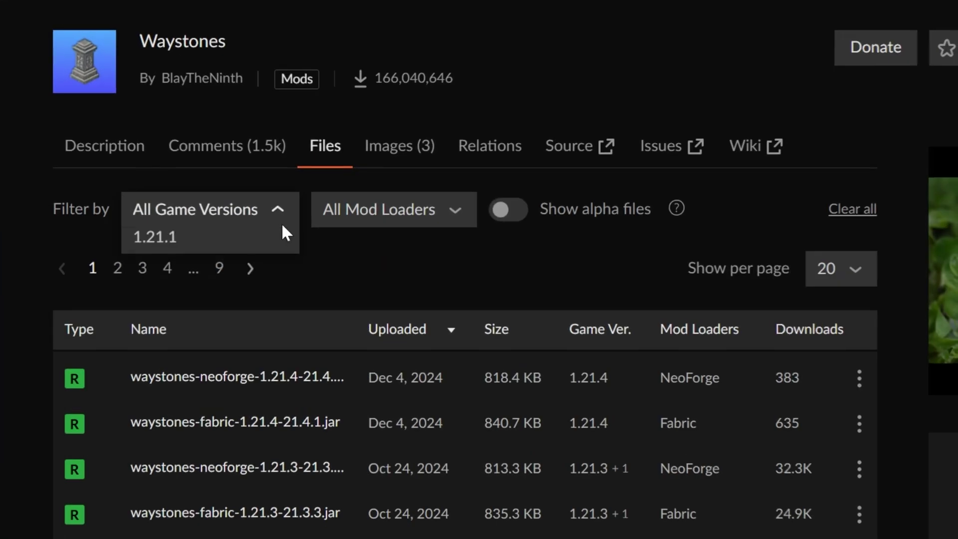
{"action": "left_click", "coordinate": [316, 261]}
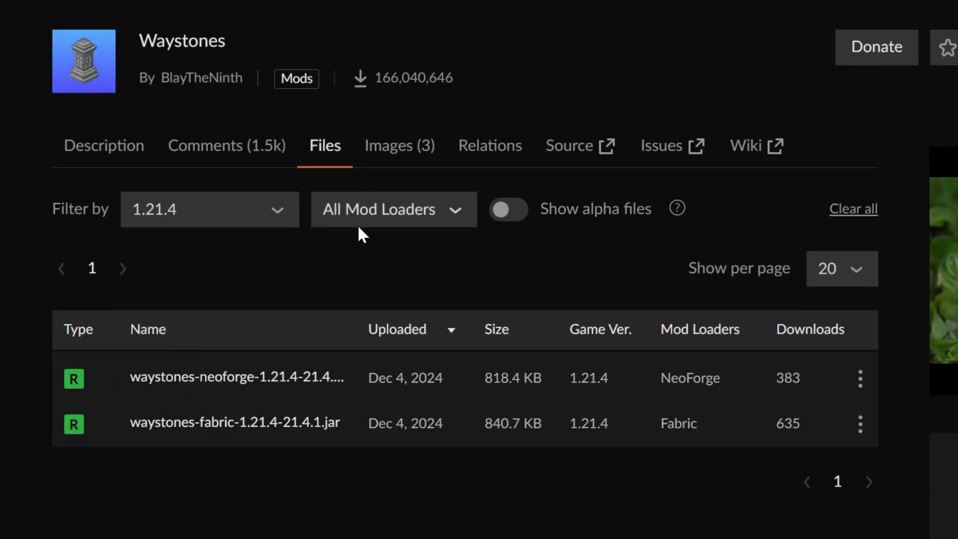
{"action": "left_click", "coordinate": [367, 216]}
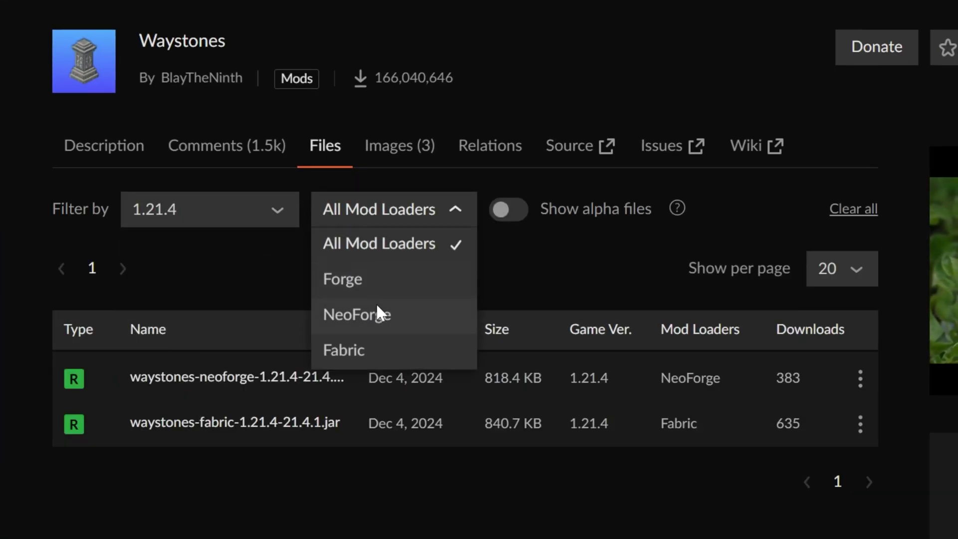
{"action": "left_click", "coordinate": [377, 312]}
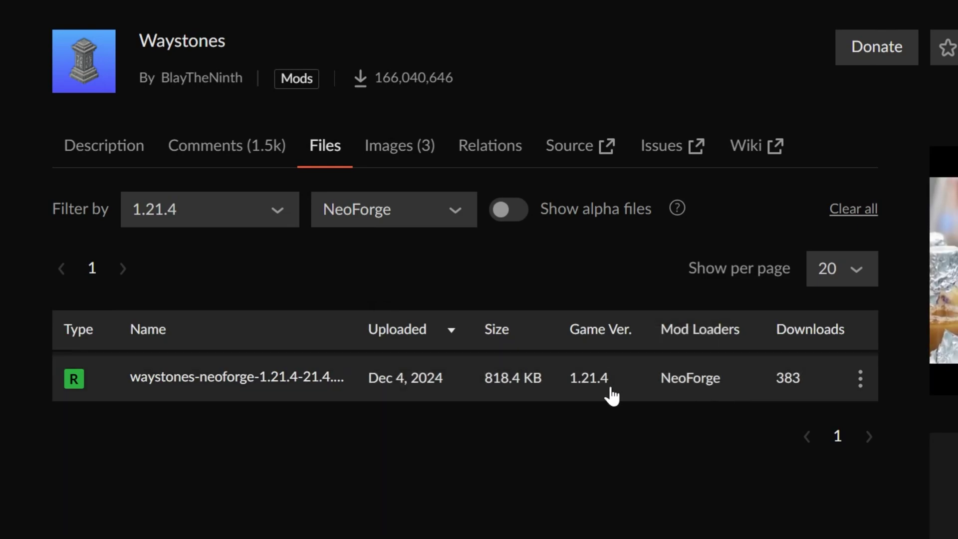
Step: Download waystones-neoforge-1.21.4-21.4.1.jar and save it in the Downloads folder
{"action": "left_click", "coordinate": [860, 378]}
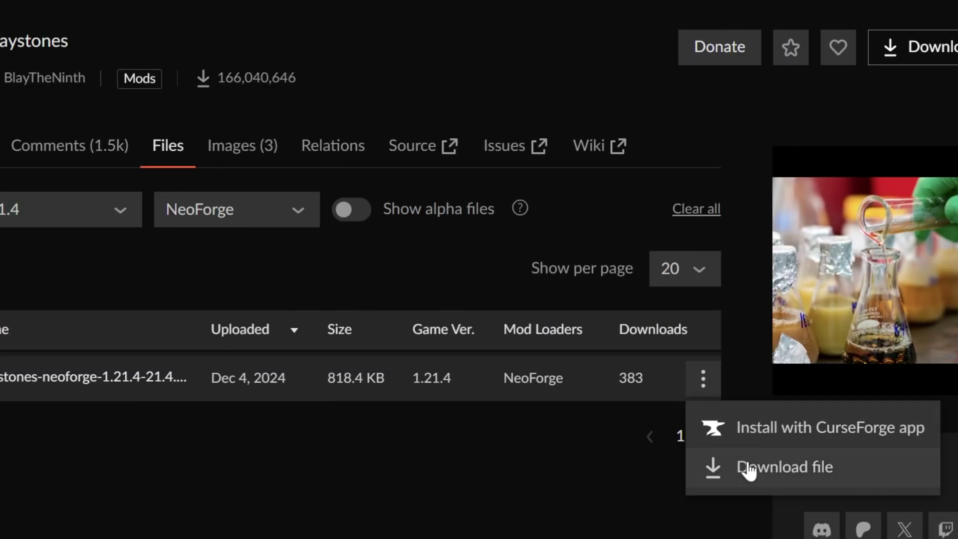
{"action": "left_click", "coordinate": [903, 467]}
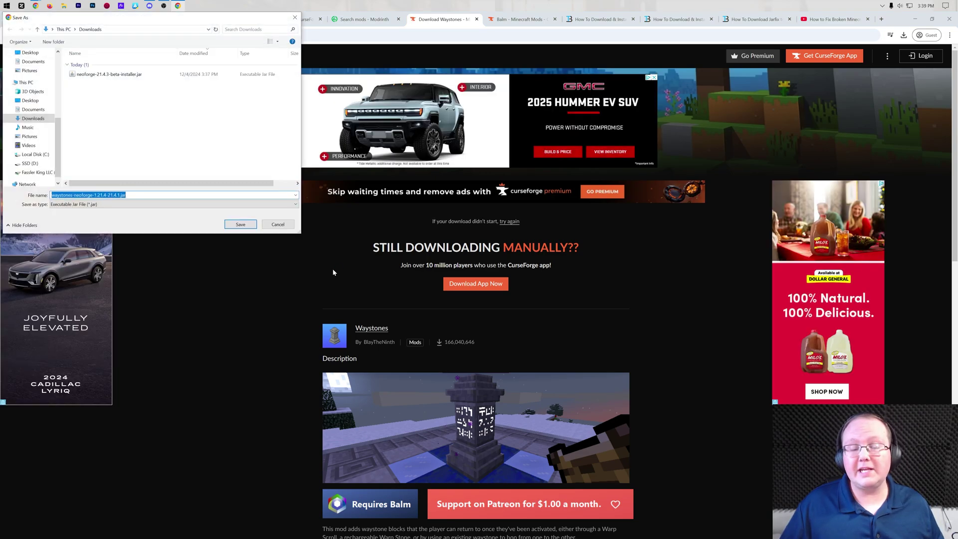
{"action": "left_click", "coordinate": [240, 224]}
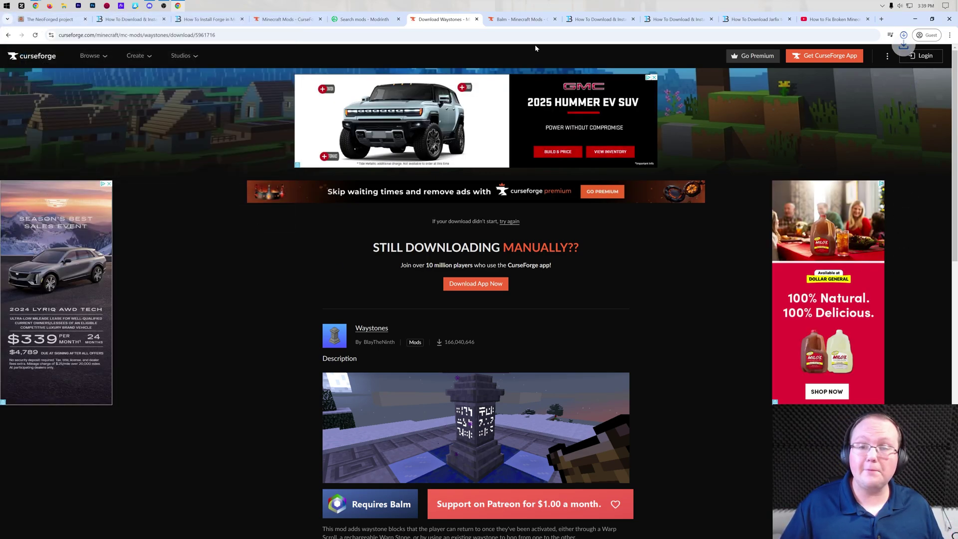
Step: Open the Balm mod page and filter its files by game version 1.21.4 and mod loader NeoForge
{"action": "left_click", "coordinate": [519, 19]}
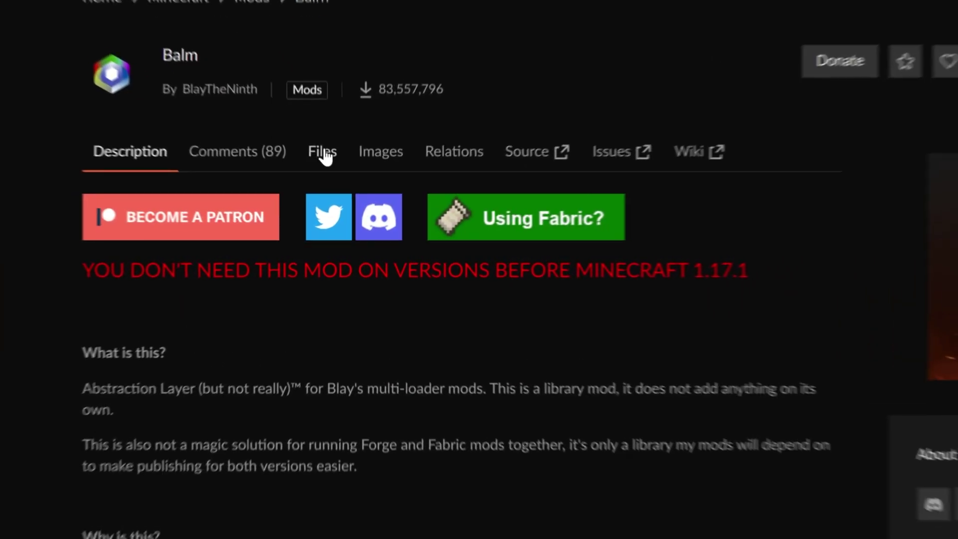
{"action": "left_click", "coordinate": [338, 192]}
{"action": "left_click", "coordinate": [299, 229]}
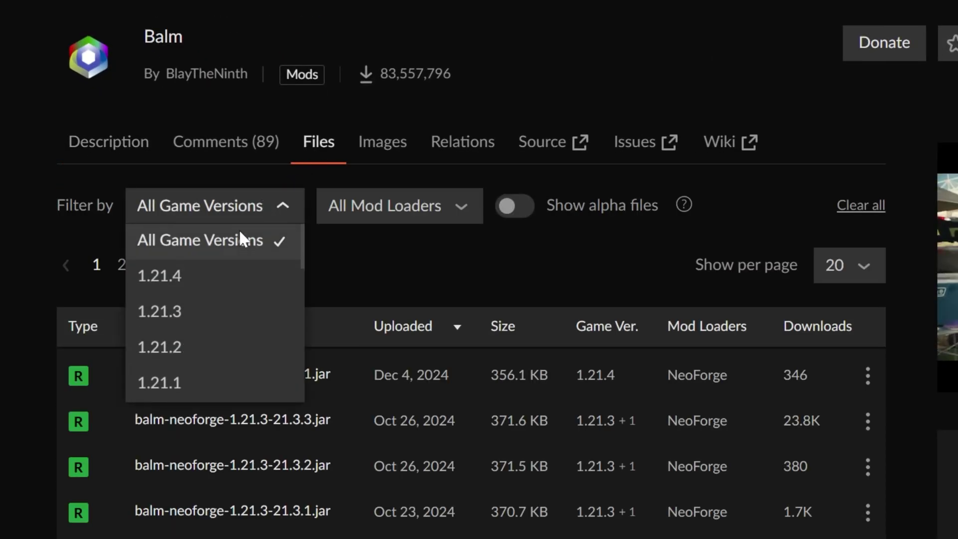
{"action": "left_click", "coordinate": [226, 274]}
{"action": "left_click", "coordinate": [364, 207]}
{"action": "left_click", "coordinate": [375, 310]}
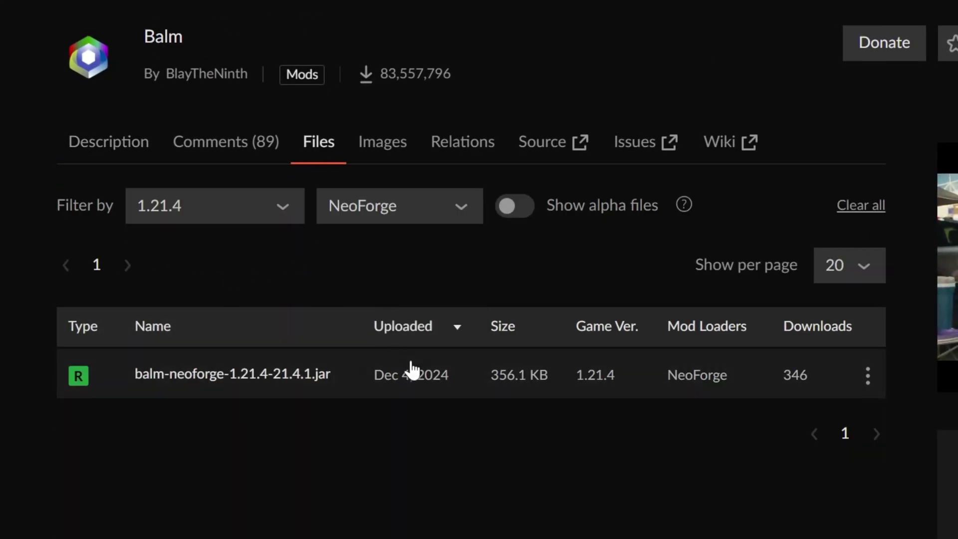
Step: Download balm-neoforge-1.21.4-21.4.1.jar and save it in the Downloads folder
{"action": "left_click", "coordinate": [868, 377]}
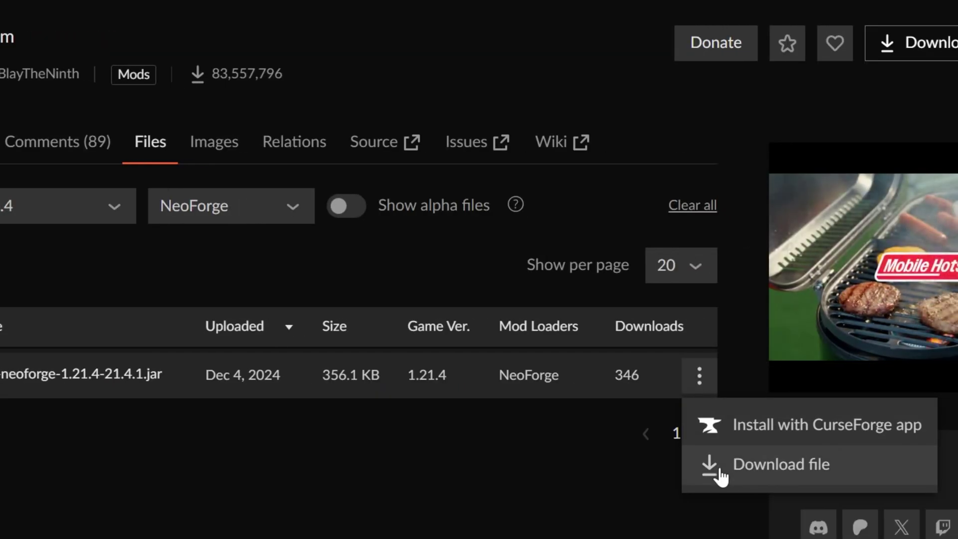
{"action": "left_click", "coordinate": [721, 474]}
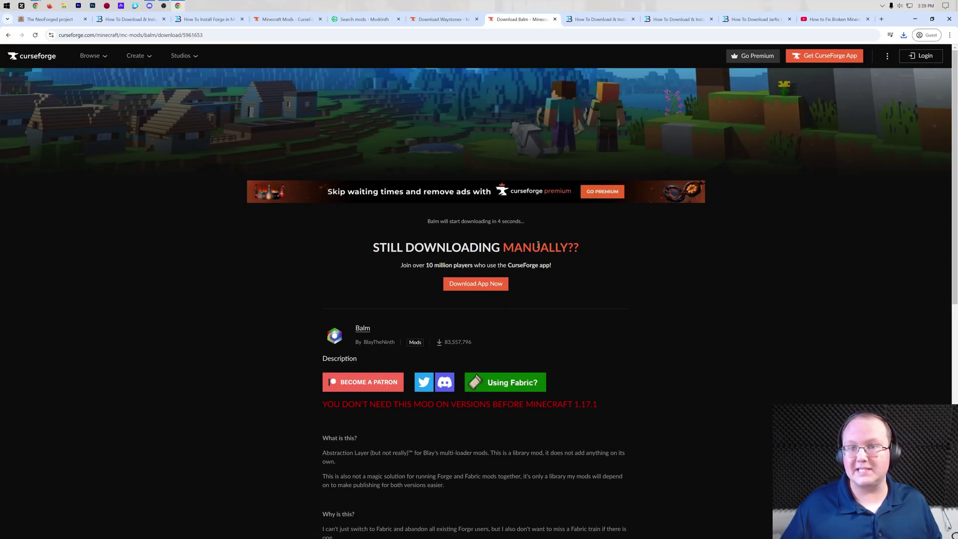
{"action": "key", "text": "Return"}
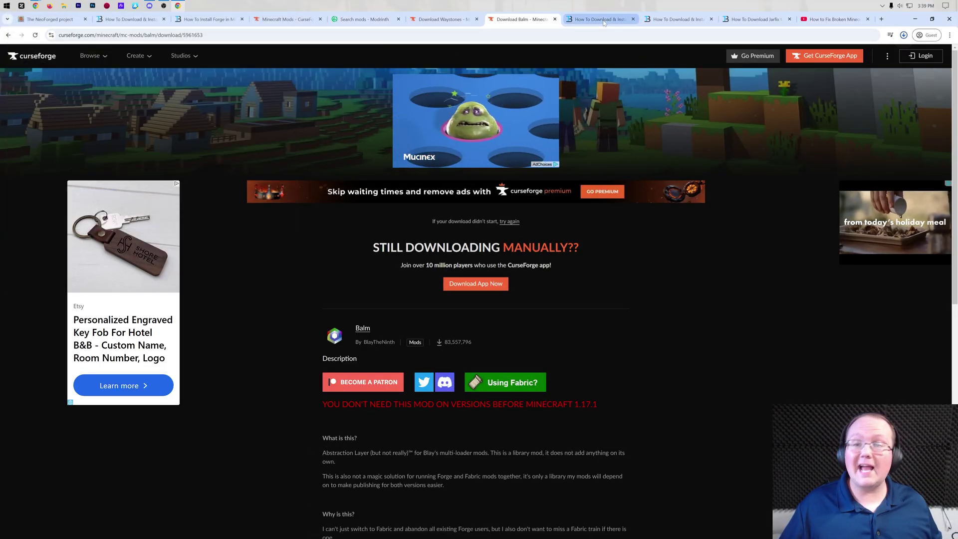
Step: Open the article "How To Download & Install Sodium in Minecraft" and follow its link to Sodium's Modrinth page
{"action": "left_click", "coordinate": [601, 19]}
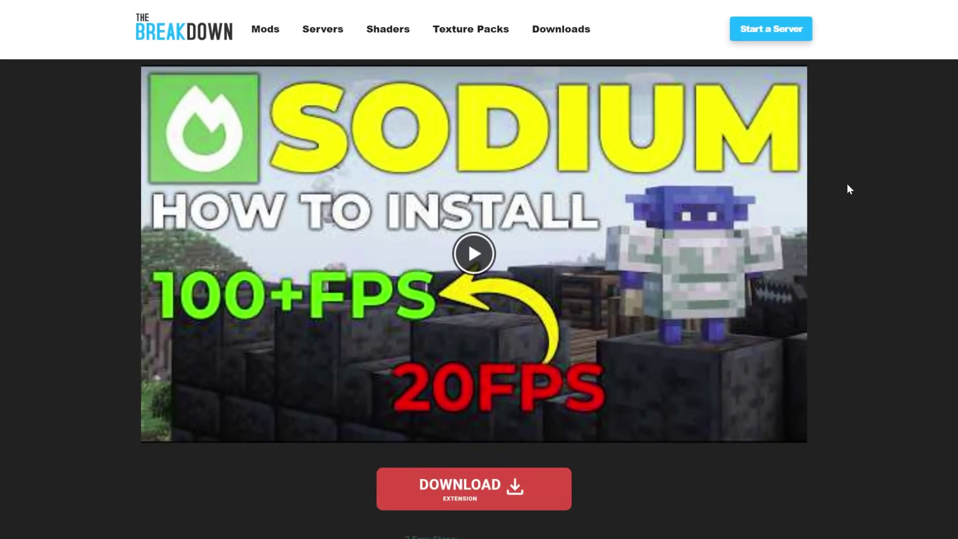
{"action": "scroll", "coordinate": [858, 202], "scroll_direction": "down", "scroll_amount": 4}
{"action": "scroll", "coordinate": [856, 202], "scroll_direction": "down", "scroll_amount": 8}
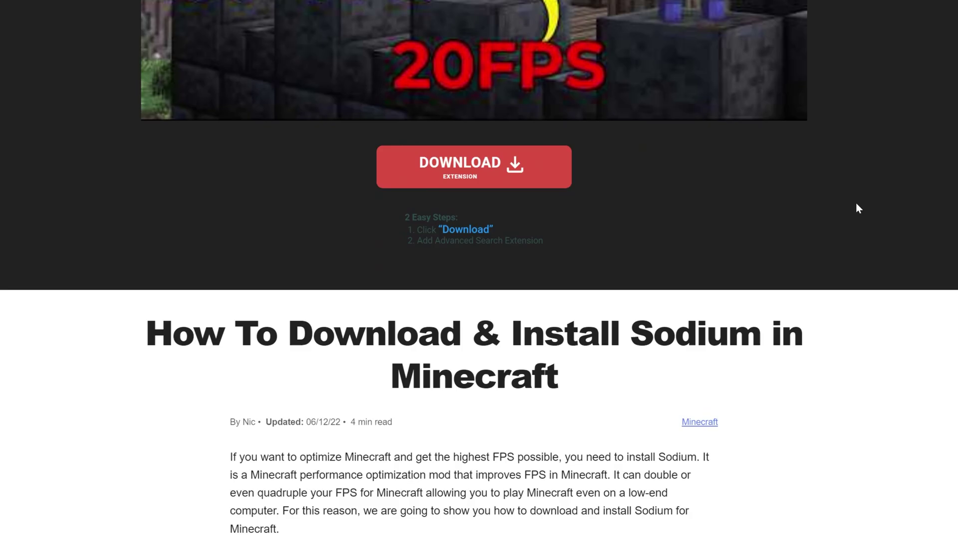
{"action": "left_click", "coordinate": [430, 236]}
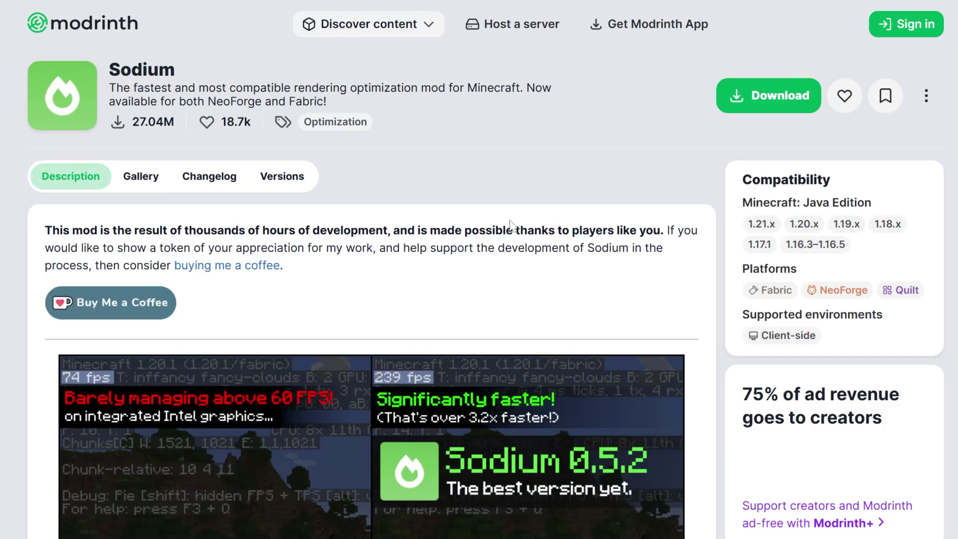
Step: List Sodium's versions and filter them by game version 1.21.4 and platform NeoForge
{"action": "left_click", "coordinate": [279, 171]}
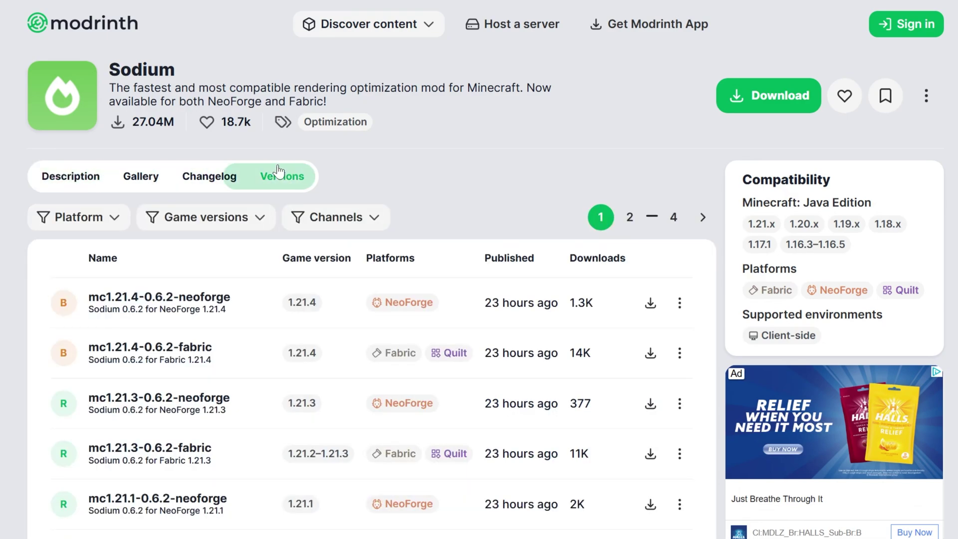
{"action": "left_click", "coordinate": [177, 217]}
{"action": "left_click", "coordinate": [185, 294]}
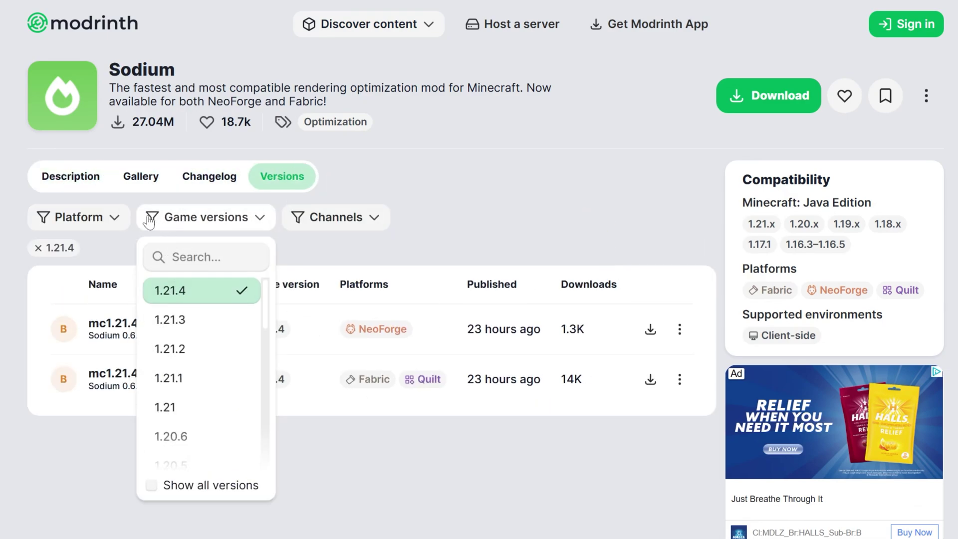
{"action": "left_click", "coordinate": [80, 218]}
{"action": "left_click", "coordinate": [85, 256]}
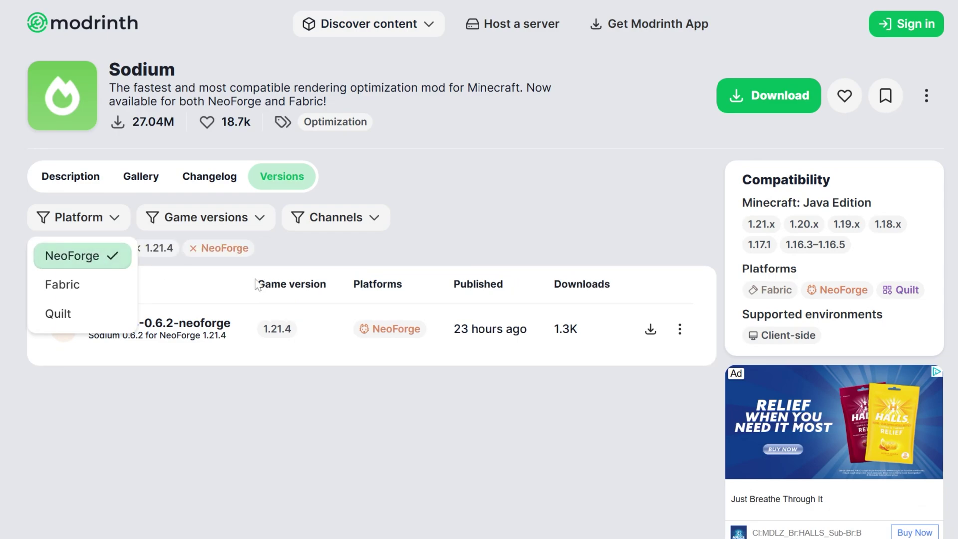
{"action": "left_click", "coordinate": [543, 231]}
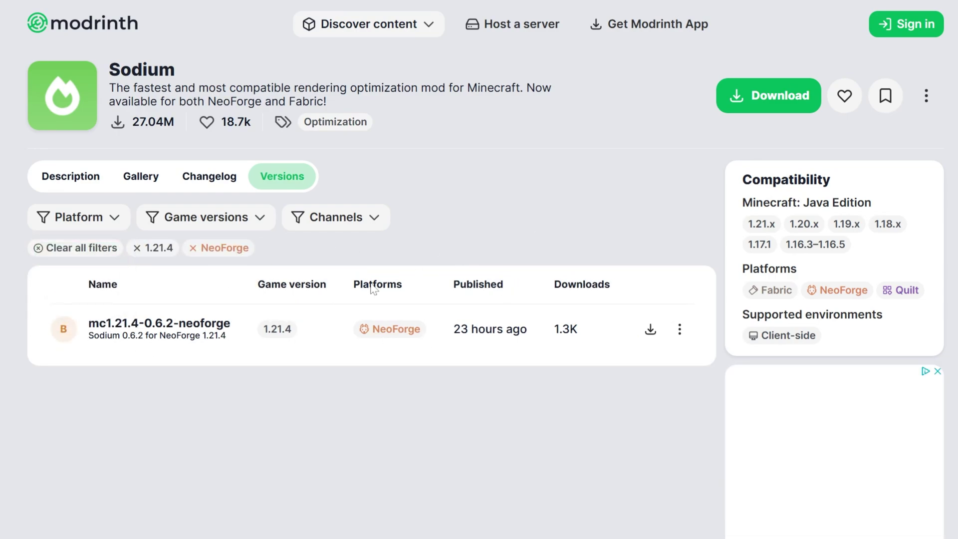
Step: Download the Sodium 0.6.2 build for NeoForge 1.21.4 and save sodium-neoforge-0.6.2+mc1.21.4.jar in the Downloads folder
{"action": "left_click", "coordinate": [159, 324]}
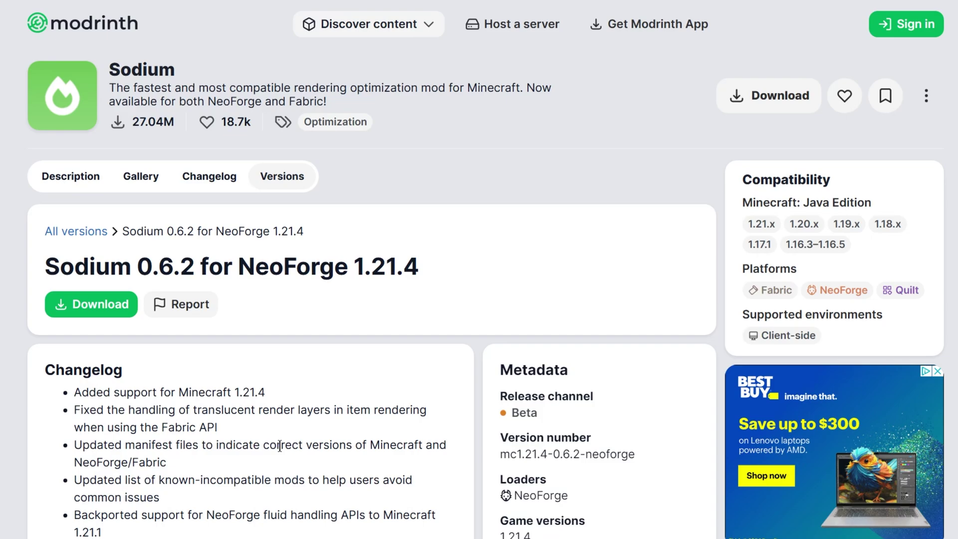
{"action": "key", "text": "alt+Left"}
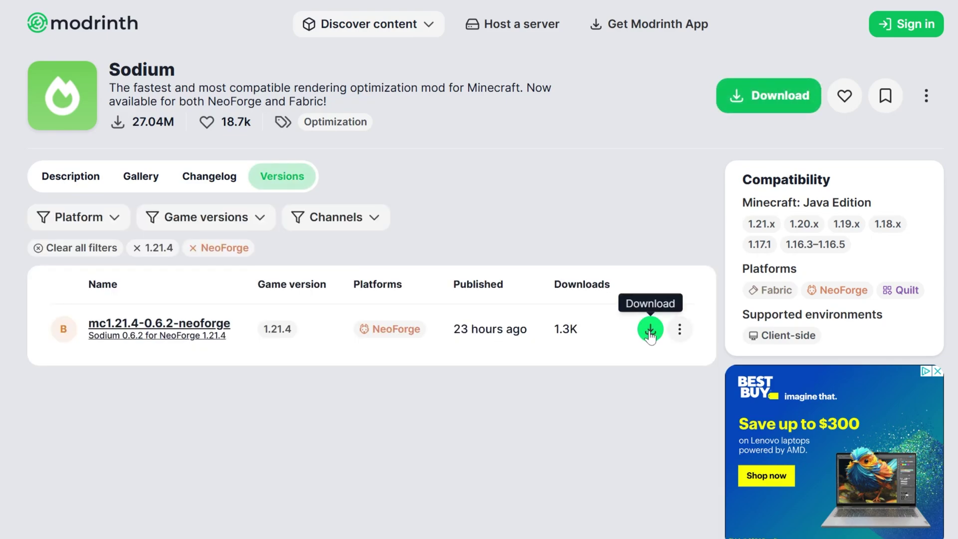
{"action": "left_click", "coordinate": [650, 331]}
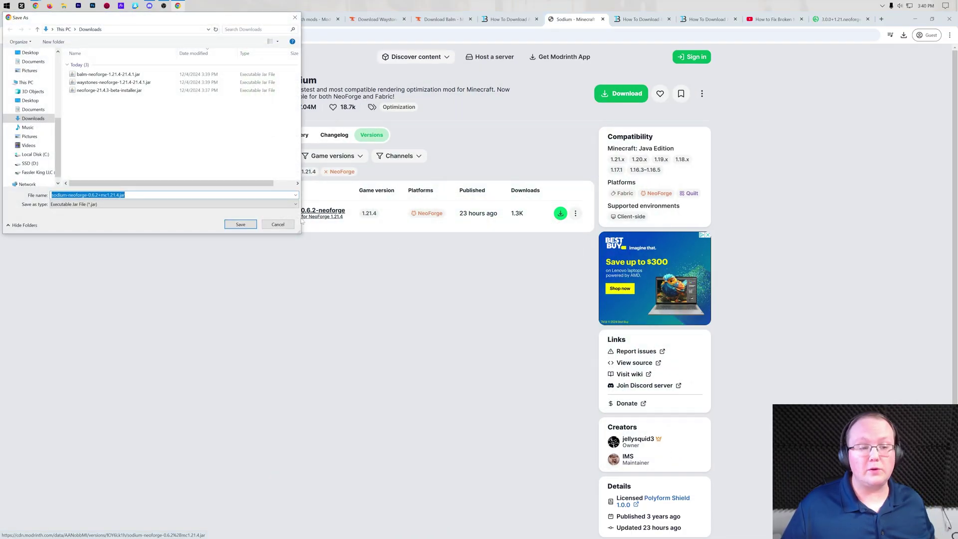
{"action": "left_click", "coordinate": [241, 224]}
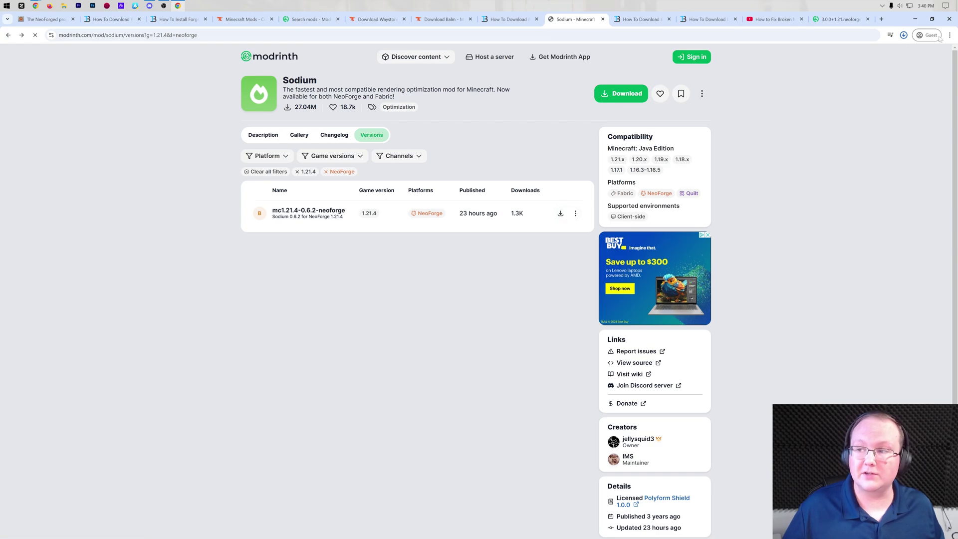
Step: Move the NeoForge installer and the Sodium, Balm and Waystones jars from the Downloads folder to the desktop, and close the folder
{"action": "left_click", "coordinate": [916, 19]}
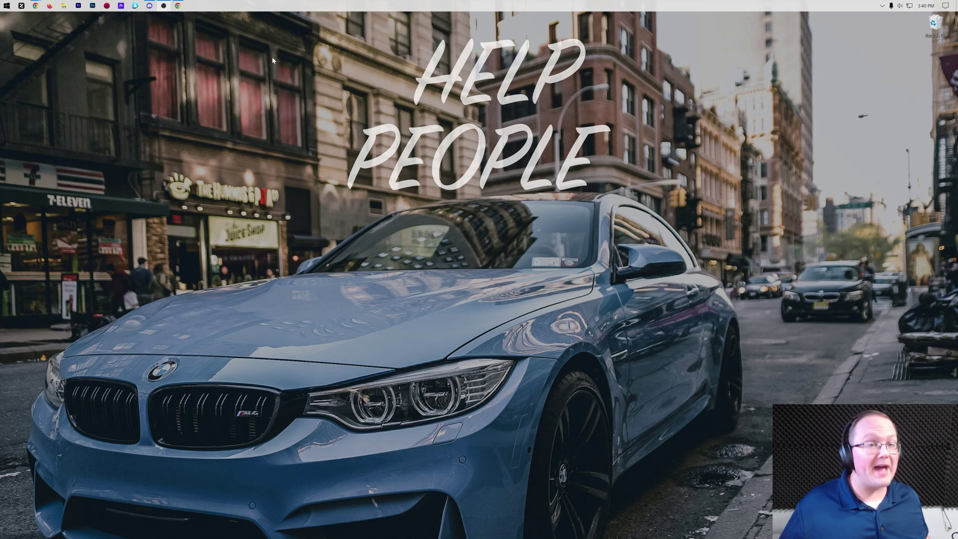
{"action": "key", "text": "super+e"}
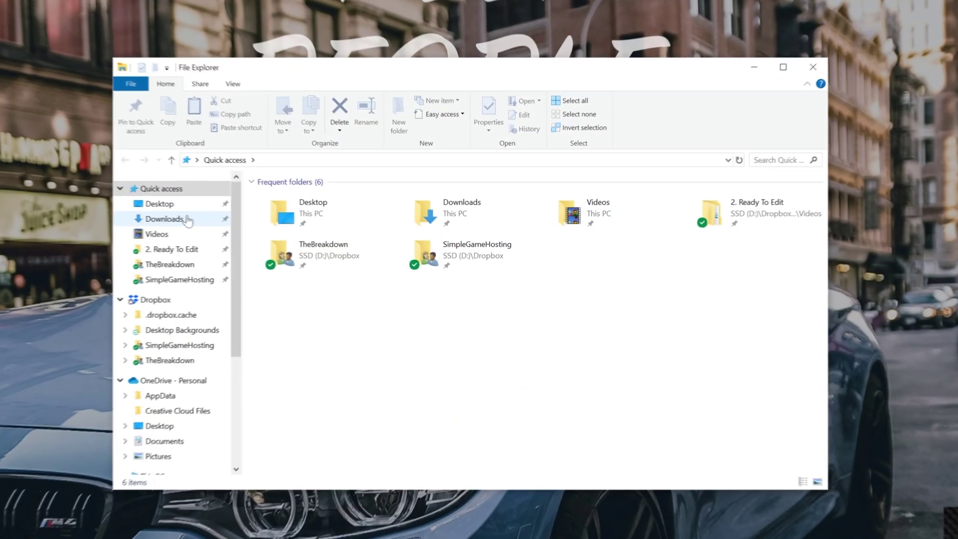
{"action": "left_click", "coordinate": [319, 233]}
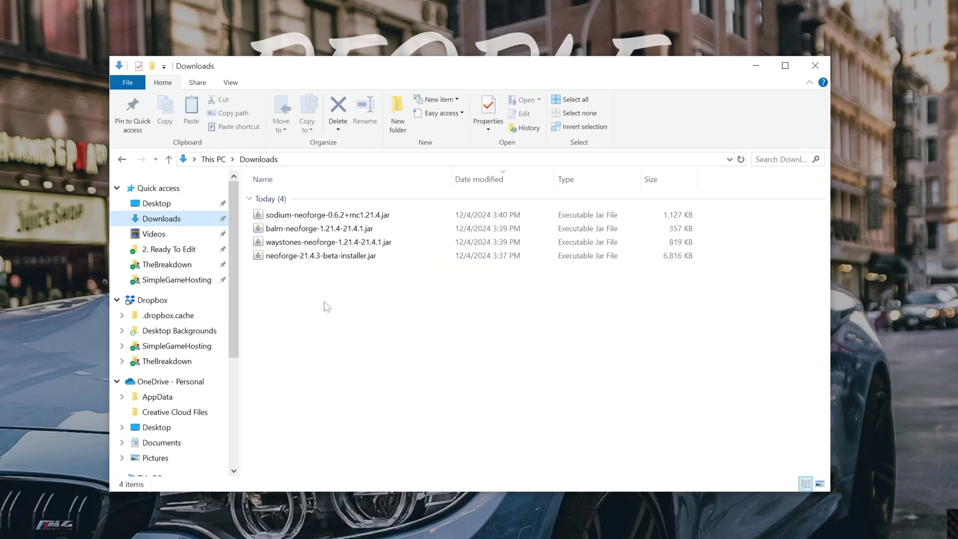
{"action": "left_click_drag", "start_coordinate": [324, 301], "coordinate": [85, 55]}
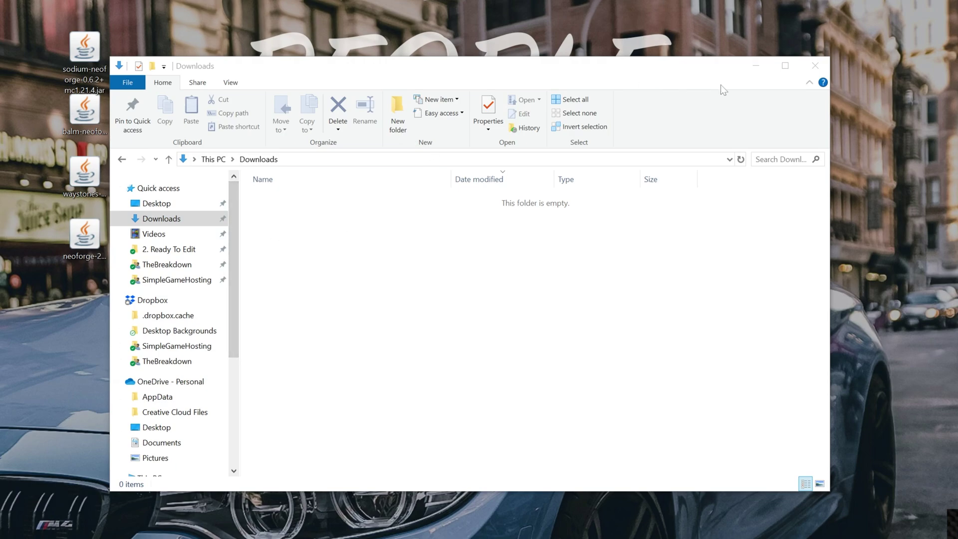
{"action": "left_click", "coordinate": [805, 72]}
{"action": "left_click", "coordinate": [815, 66]}
Step: Arrange the desktop icons so the NeoForge installer stands apart from the grouped Sodium, Balm and Waystones jars
{"action": "left_click_drag", "start_coordinate": [140, 11], "coordinate": [88, 178]}
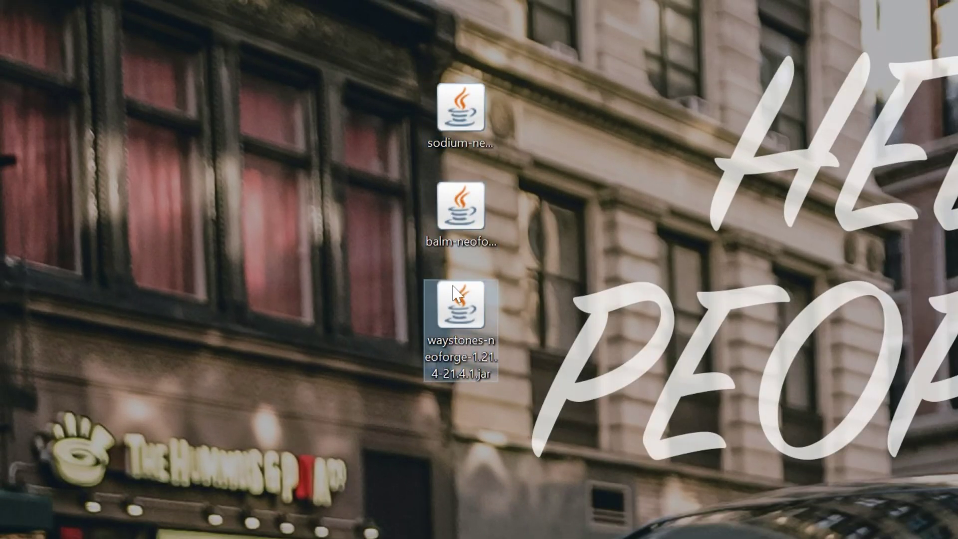
{"action": "left_click_drag", "start_coordinate": [453, 285], "coordinate": [532, 187]}
{"action": "left_click_drag", "start_coordinate": [350, 537], "coordinate": [314, 110]}
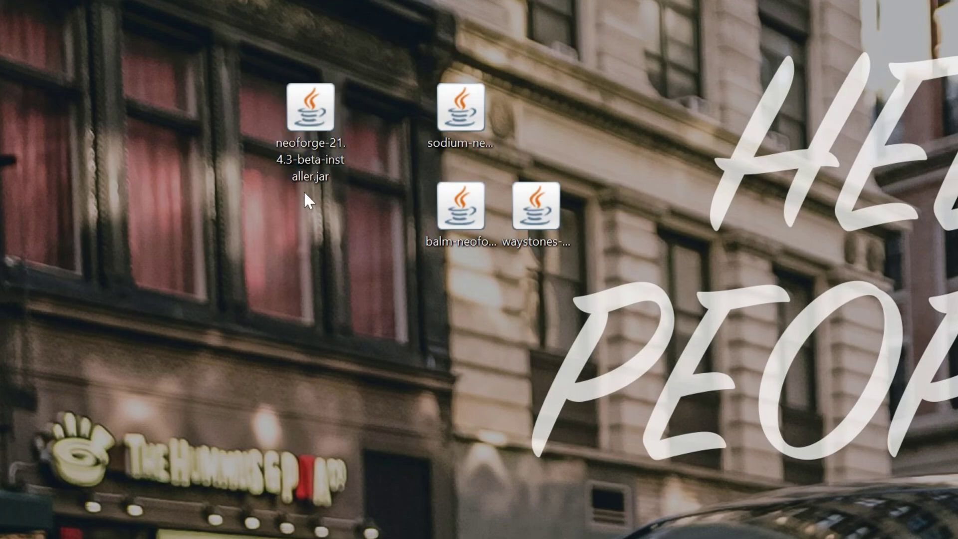
Step: Try to open the NeoForge installer jar with Java(TM) Platform SE binary
{"action": "right_click", "coordinate": [293, 165]}
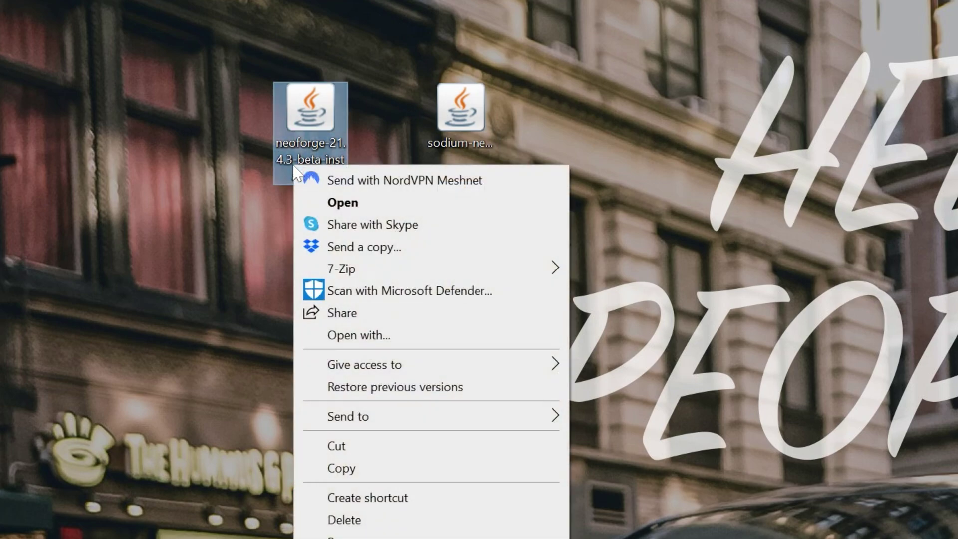
{"action": "left_click", "coordinate": [359, 335]}
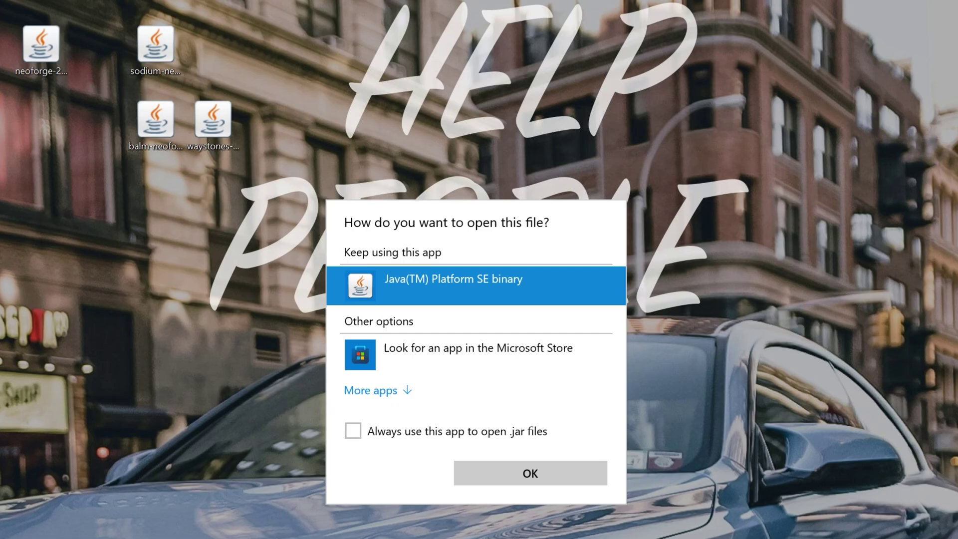
{"action": "key", "text": "Return"}
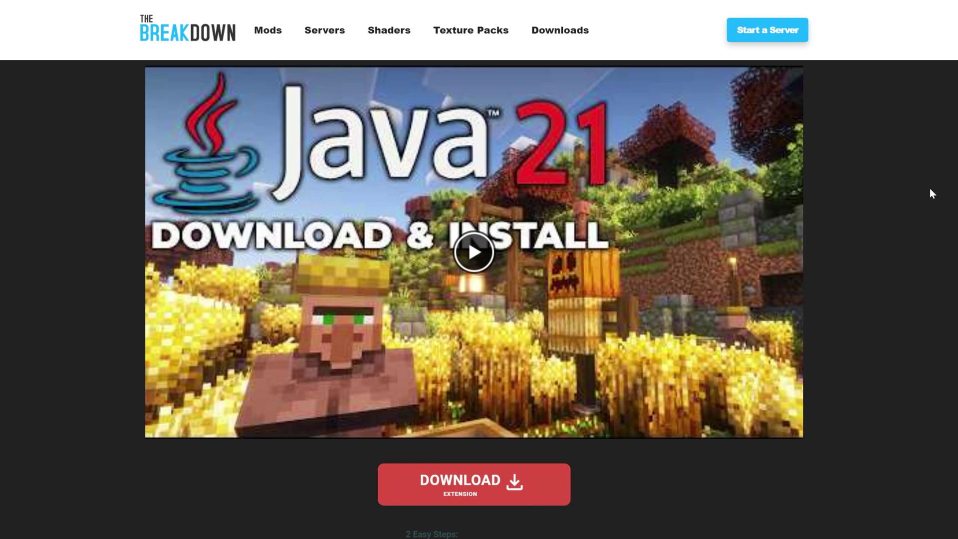
Step: Look over the article "How To Download & Install Java for Minecraft Mods & Servers" for its Java 21 download link
{"action": "scroll", "coordinate": [930, 193], "scroll_direction": "down", "scroll_amount": 10}
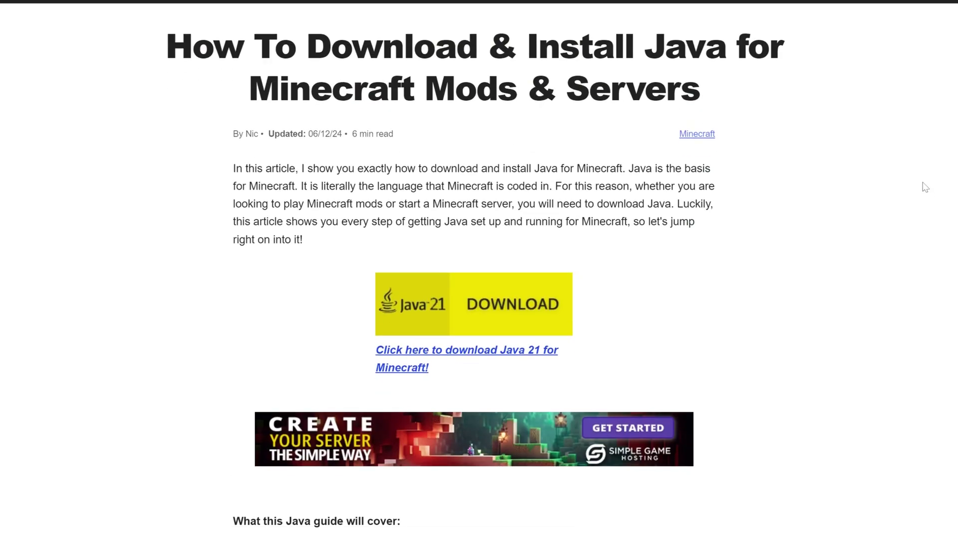
{"action": "scroll", "coordinate": [927, 182], "scroll_direction": "up", "scroll_amount": 10}
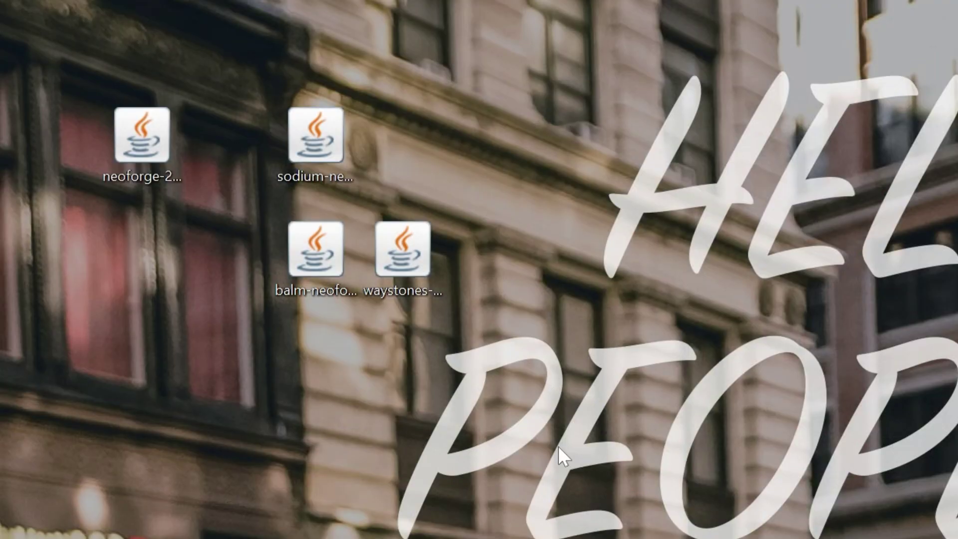
Step: Run the NeoForge 21.4.3-beta installer jar with Java, install the client into the .minecraft folder, and dismiss the completion dialog
{"action": "right_click", "coordinate": [141, 150]}
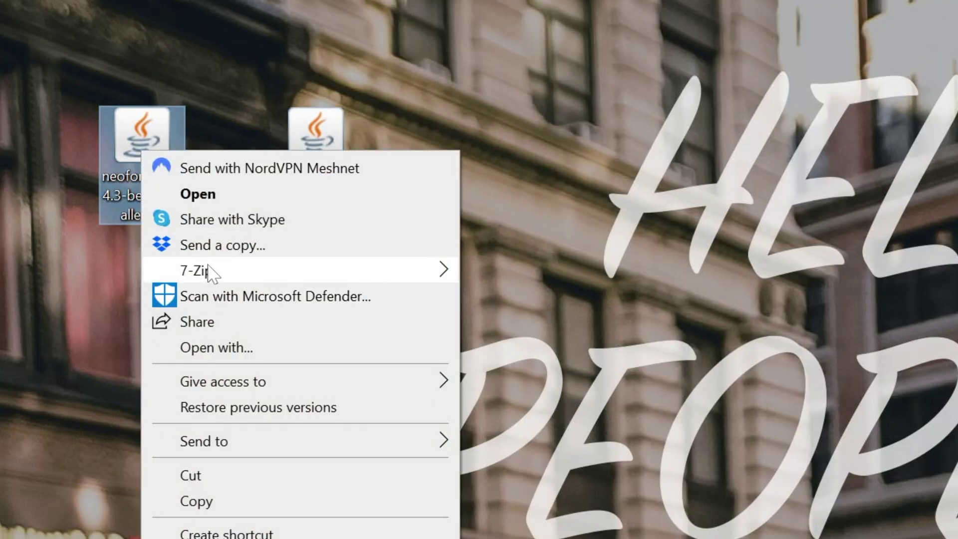
{"action": "left_click", "coordinate": [216, 348]}
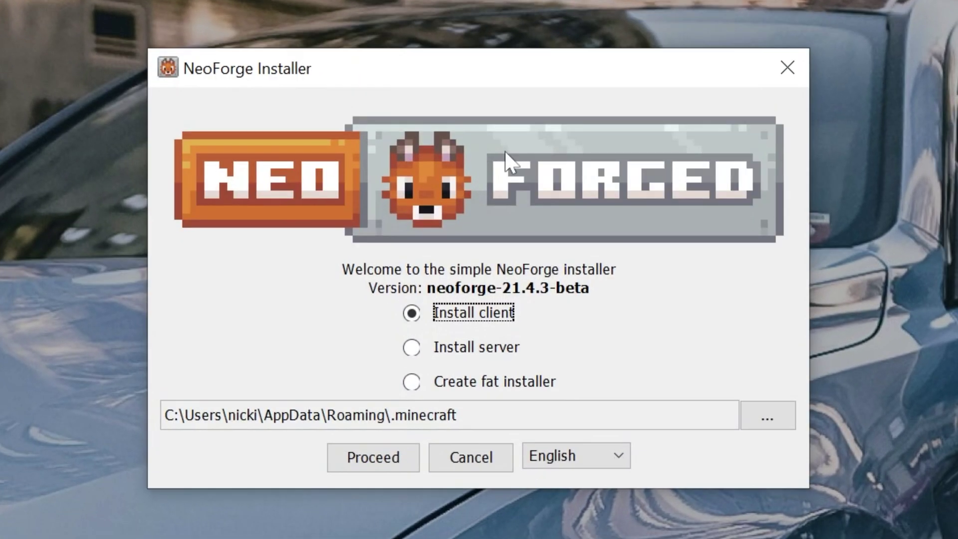
{"action": "left_click", "coordinate": [394, 447]}
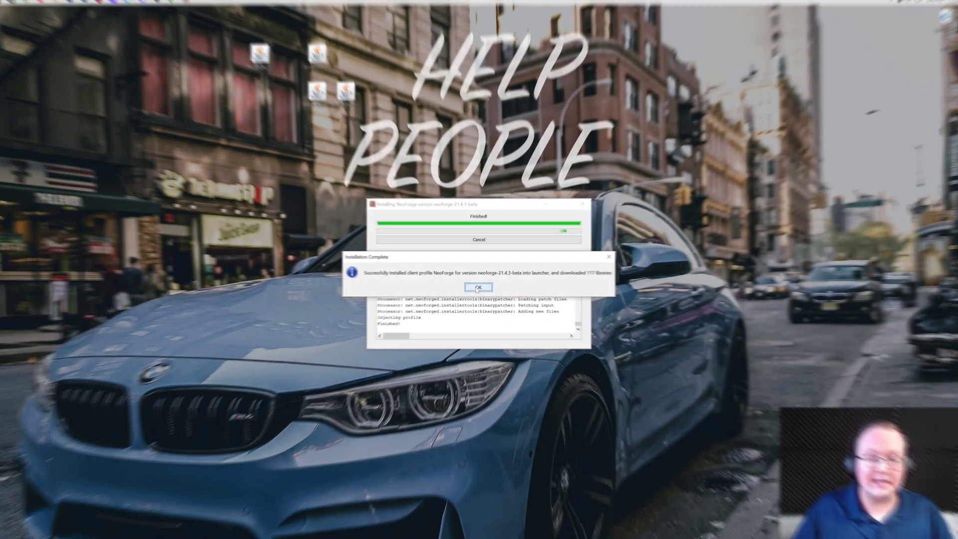
{"action": "left_click", "coordinate": [478, 315]}
Step: Move the NeoForge installer to the Recycle Bin and line up the three mod jars in one row on the desktop
{"action": "left_click_drag", "start_coordinate": [265, 59], "coordinate": [937, 23]}
{"action": "left_click_drag", "start_coordinate": [349, 95], "coordinate": [293, 61]}
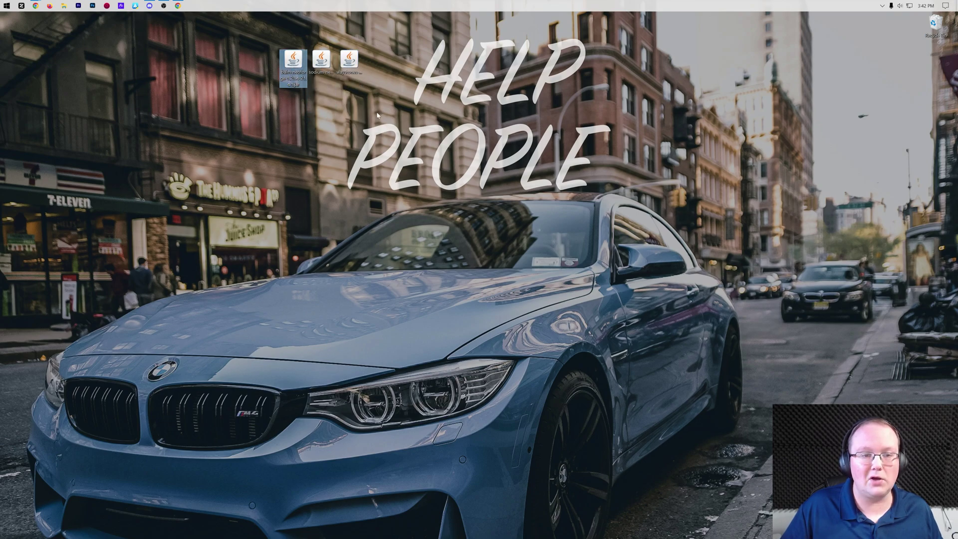
Step: Open the Minecraft Launcher and list the Java Edition installations with modded versions shown
{"action": "left_click", "coordinate": [7, 5]}
{"action": "left_click", "coordinate": [178, 49]}
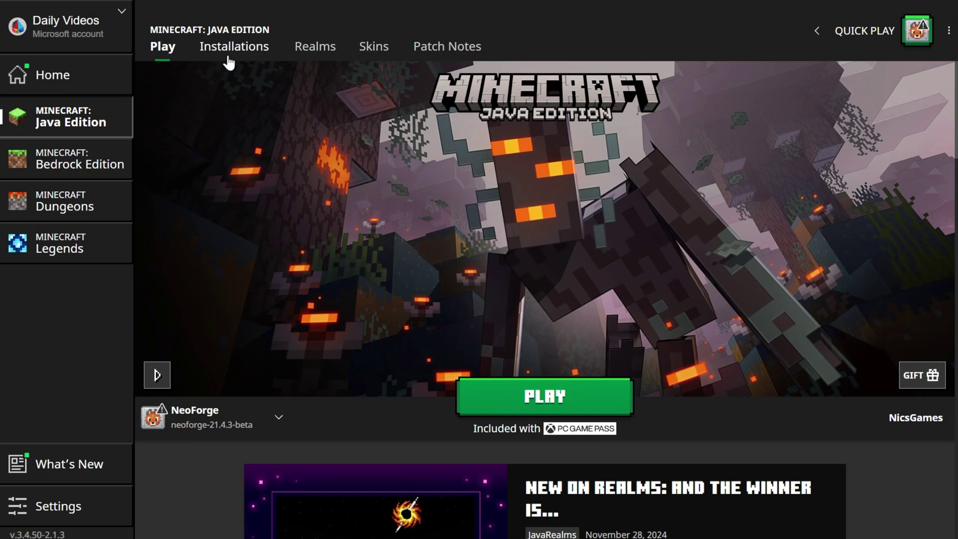
{"action": "left_click", "coordinate": [230, 62]}
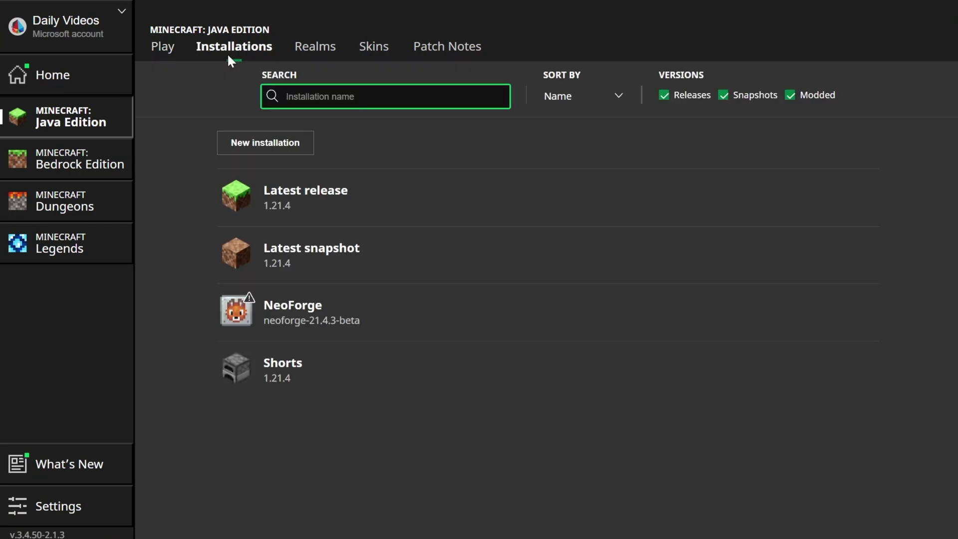
{"action": "left_click", "coordinate": [788, 103]}
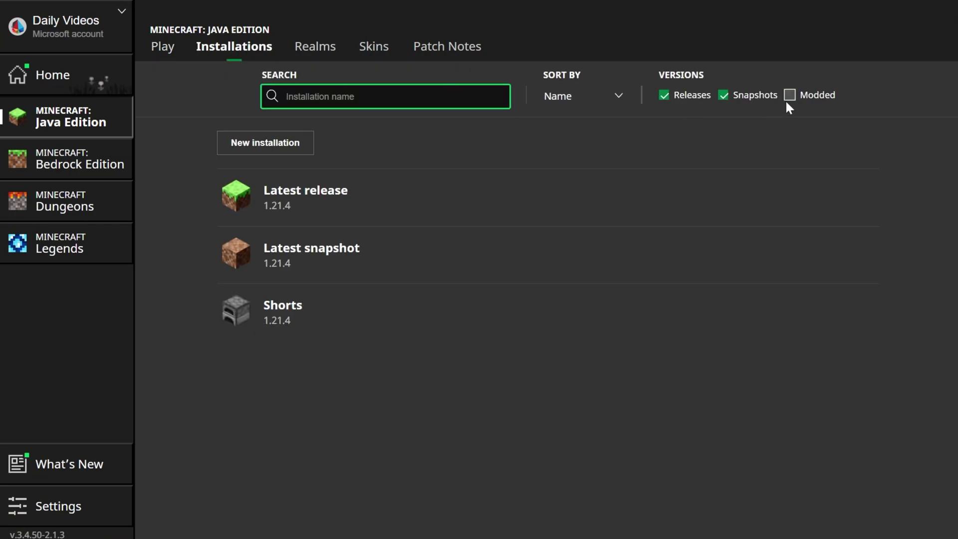
{"action": "left_click", "coordinate": [788, 103]}
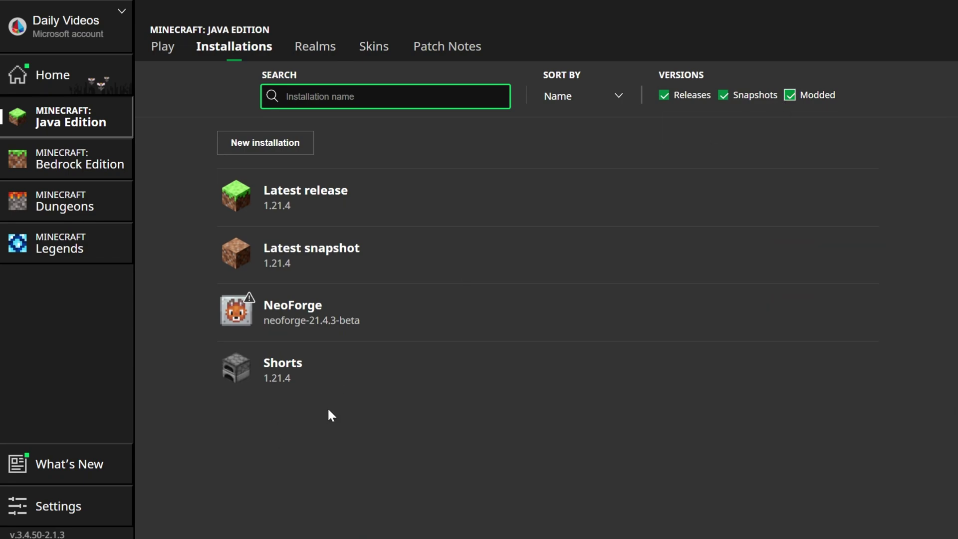
{"action": "mouse_move", "coordinate": [387, 323]}
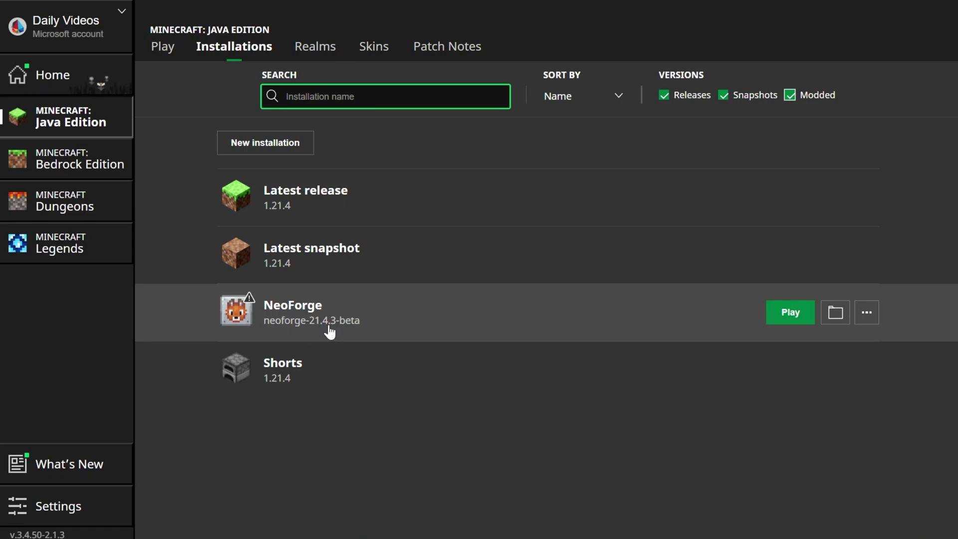
Step: Start a new installation and name it SimpleGameHosting.com
{"action": "left_click", "coordinate": [265, 143]}
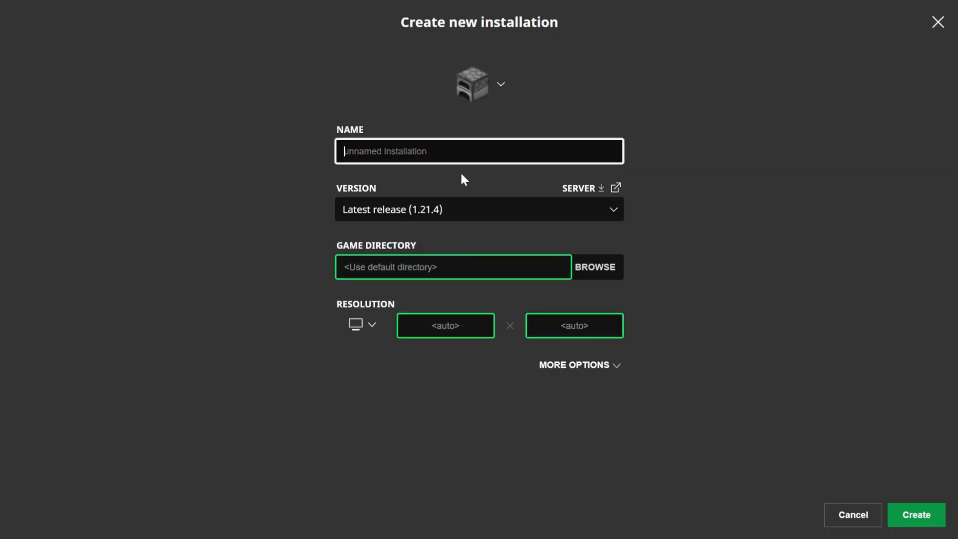
{"action": "type", "text": "SimpleGameHOs"}
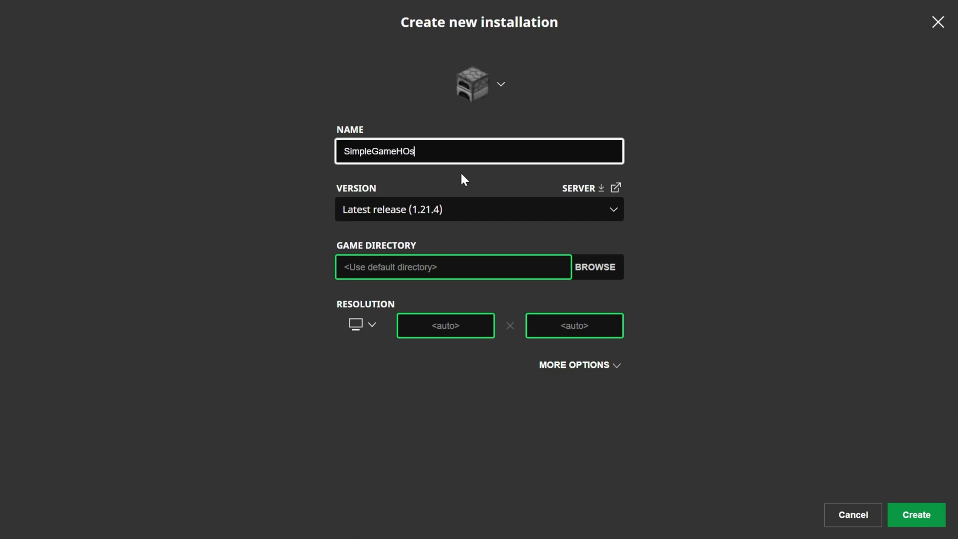
{"action": "key", "text": "BackSpace"}
{"action": "key", "text": "BackSpace"}
{"action": "type", "text": "osting."}
Step: Set the new installation's version to release neoforge-21.4.3-beta and create it
{"action": "left_click", "coordinate": [454, 210]}
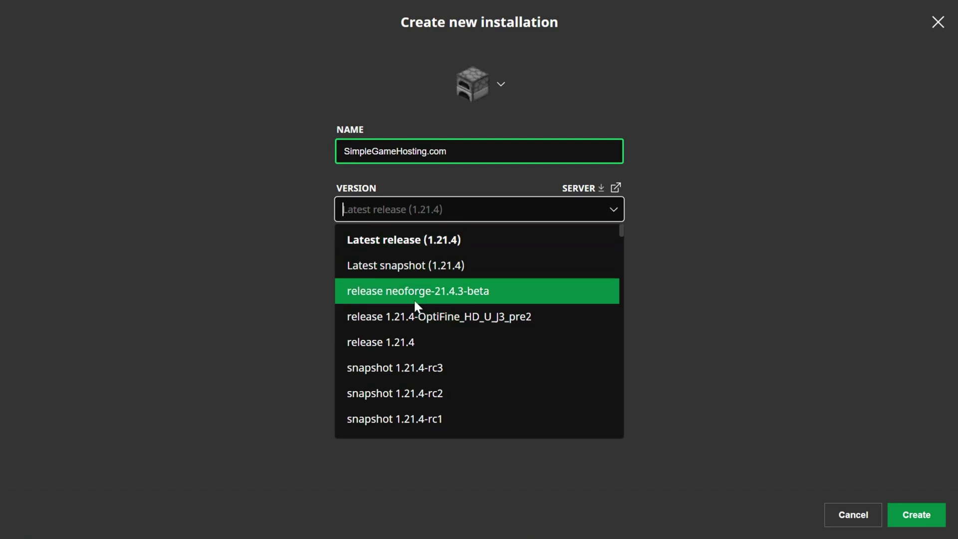
{"action": "left_click", "coordinate": [458, 295]}
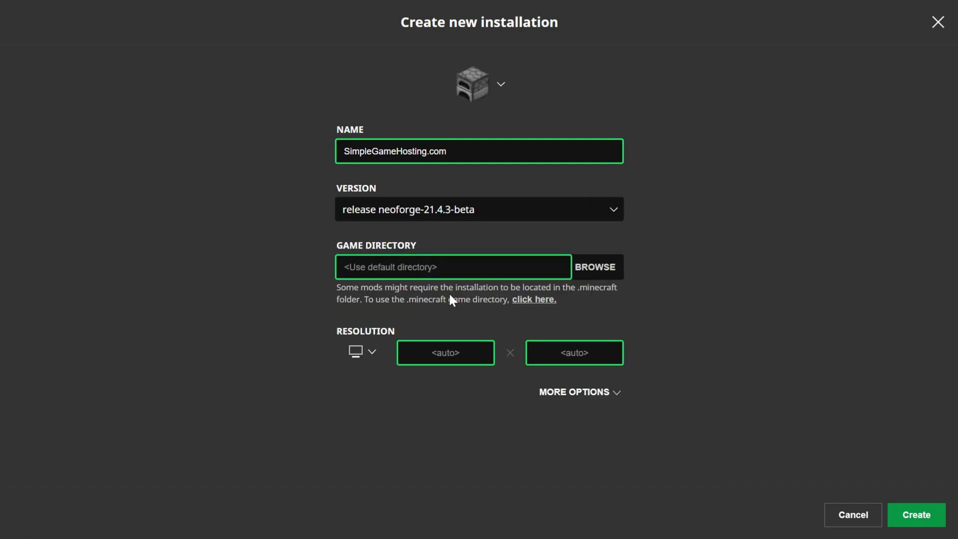
{"action": "left_click", "coordinate": [377, 351]}
{"action": "left_click", "coordinate": [373, 326]}
{"action": "left_click", "coordinate": [918, 517]}
Step: Launch the SimpleGameHosting.com installation despite the modified-game warning, and check the game's list of loaded mods
{"action": "mouse_move", "coordinate": [349, 453]}
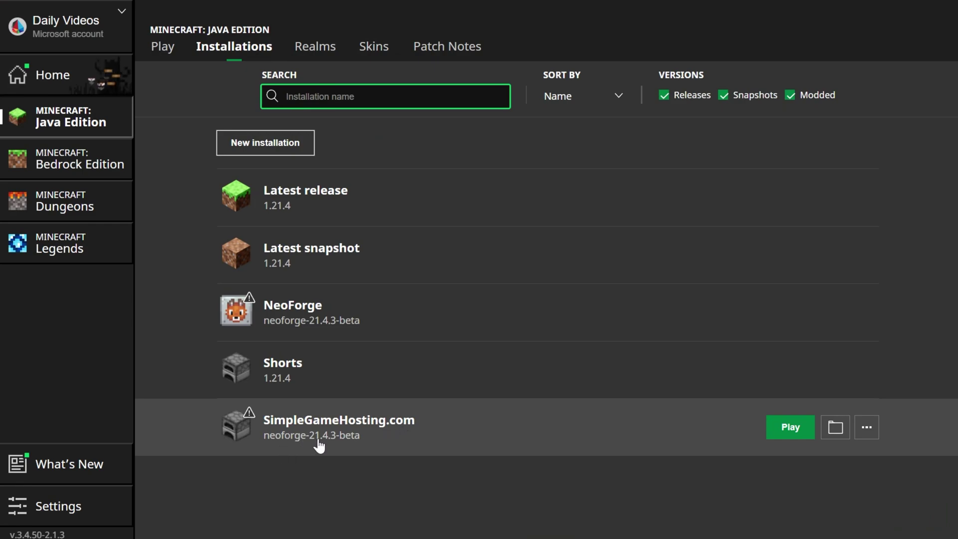
{"action": "left_click", "coordinate": [784, 428]}
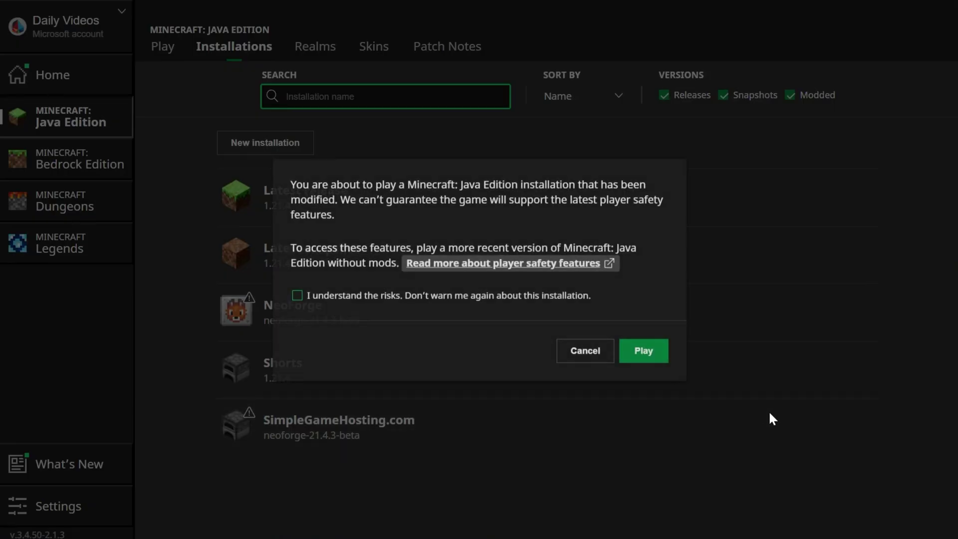
{"action": "left_click", "coordinate": [667, 363]}
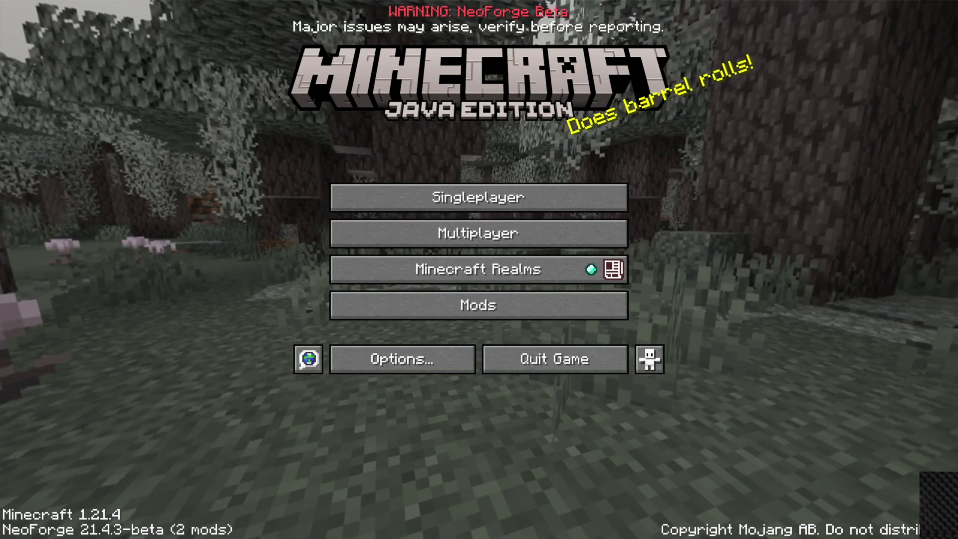
{"action": "left_click", "coordinate": [403, 306]}
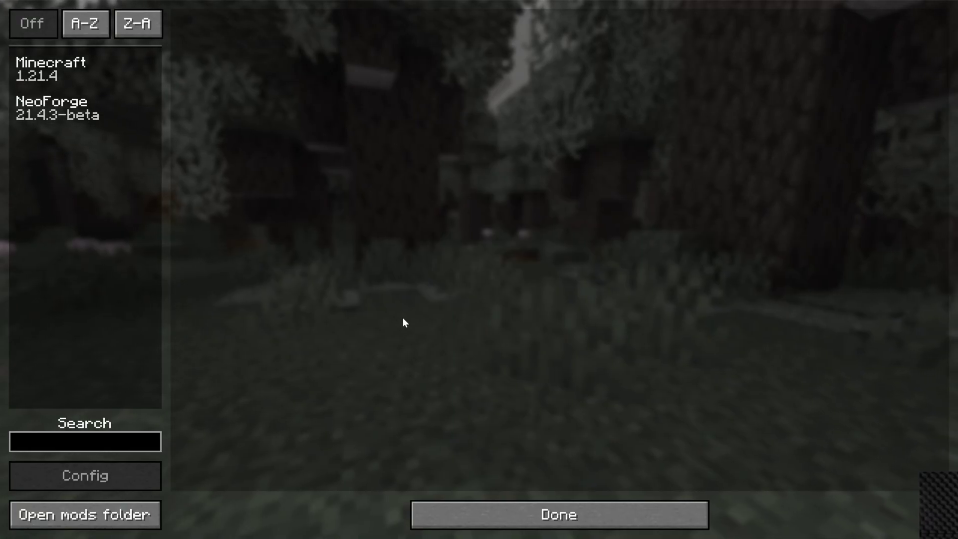
{"action": "left_click", "coordinate": [444, 515]}
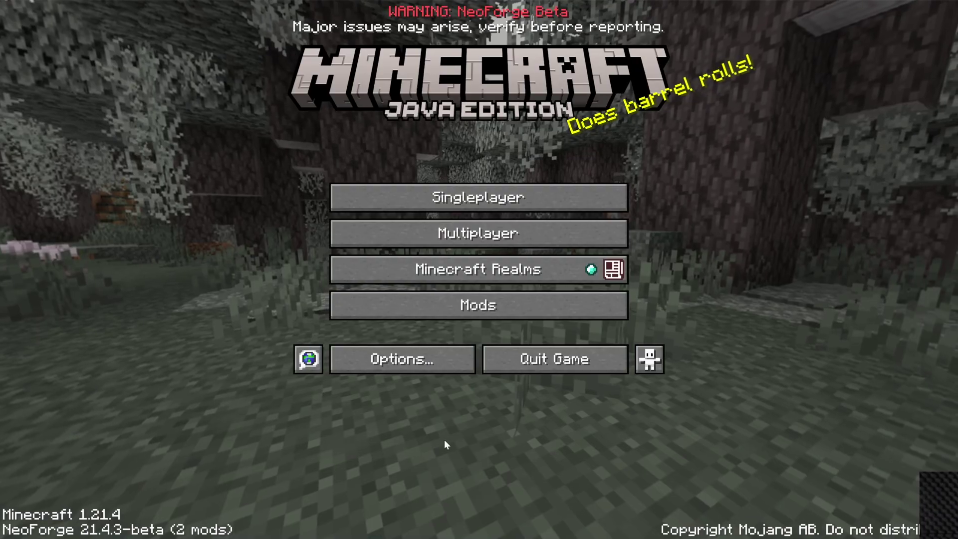
Step: Open Minecraft's mods folder from the game and move the Balm, Sodium and Waystones jars from the desktop into it
{"action": "left_click", "coordinate": [442, 307]}
{"action": "left_click", "coordinate": [97, 514]}
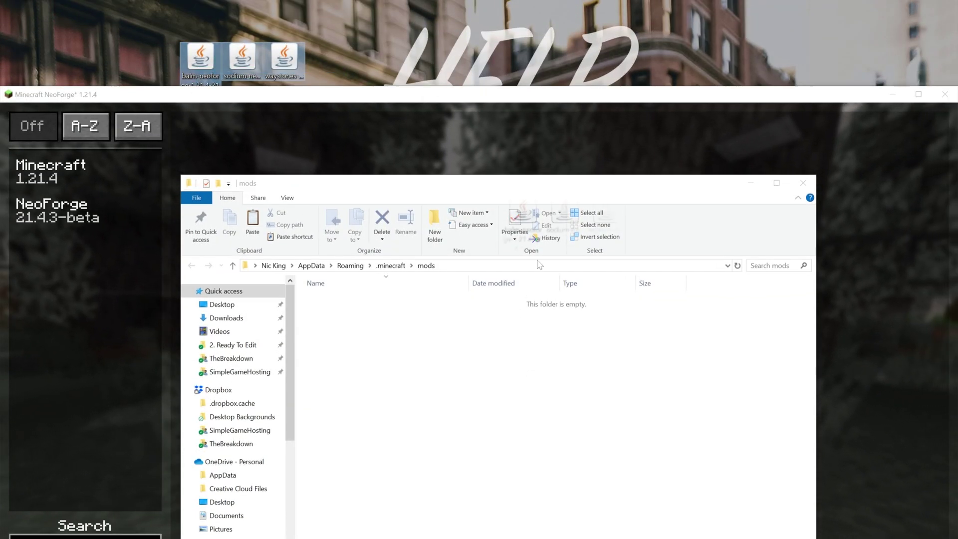
{"action": "left_click_drag", "start_coordinate": [199, 35], "coordinate": [530, 375]}
{"action": "left_click", "coordinate": [439, 257]}
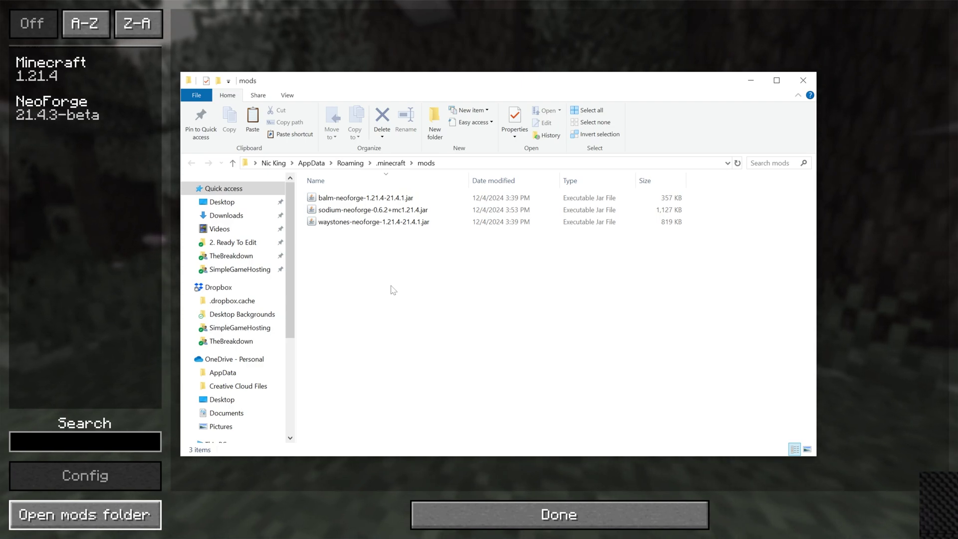
Step: Leave the game's mod list, quit Minecraft and close the mods folder window
{"action": "left_click", "coordinate": [348, 36]}
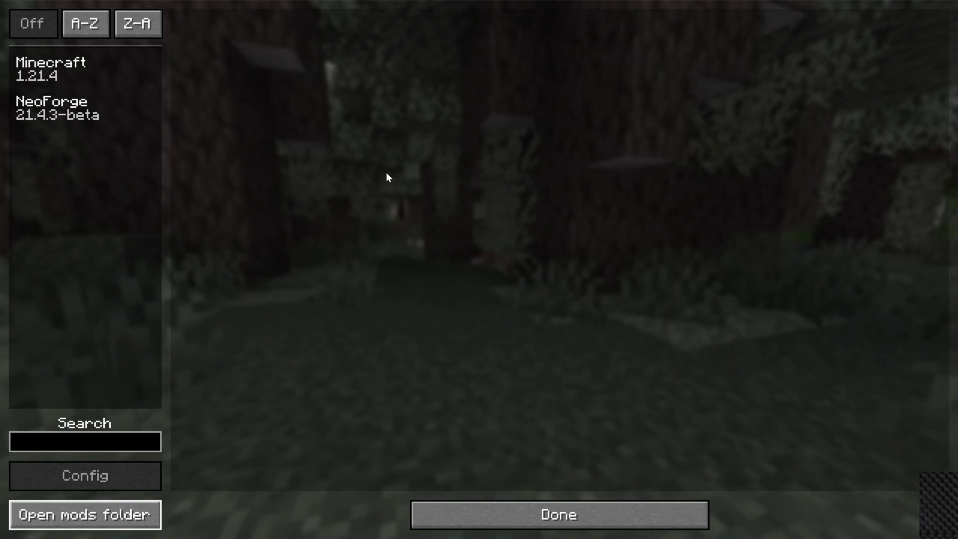
{"action": "left_click", "coordinate": [544, 514]}
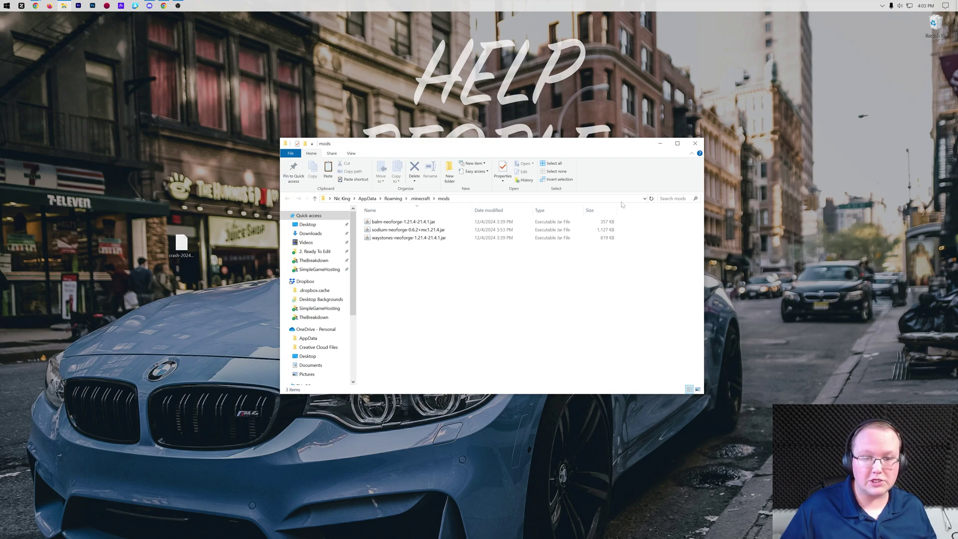
{"action": "left_click", "coordinate": [695, 143]}
Step: Reopen the Minecraft Launcher, dismissing the already-running error and retrying, and start the NeoForge game from the Java Edition installations
{"action": "left_click", "coordinate": [7, 6]}
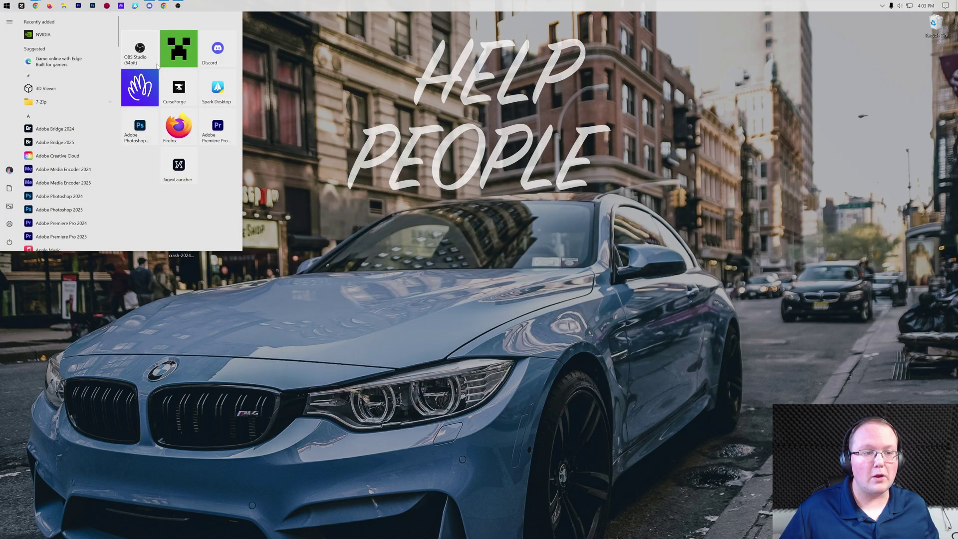
{"action": "left_click", "coordinate": [174, 60]}
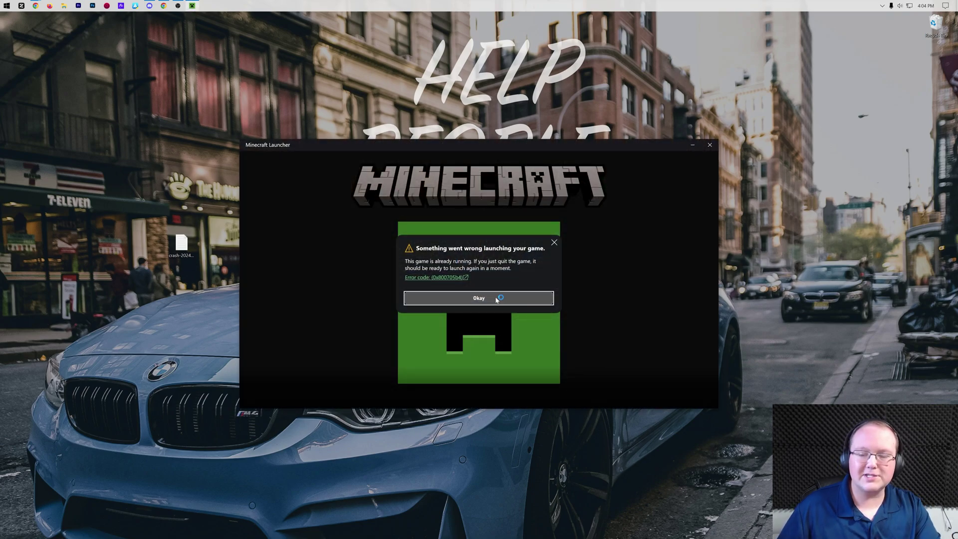
{"action": "left_click", "coordinate": [497, 298]}
{"action": "left_click", "coordinate": [2, 3]}
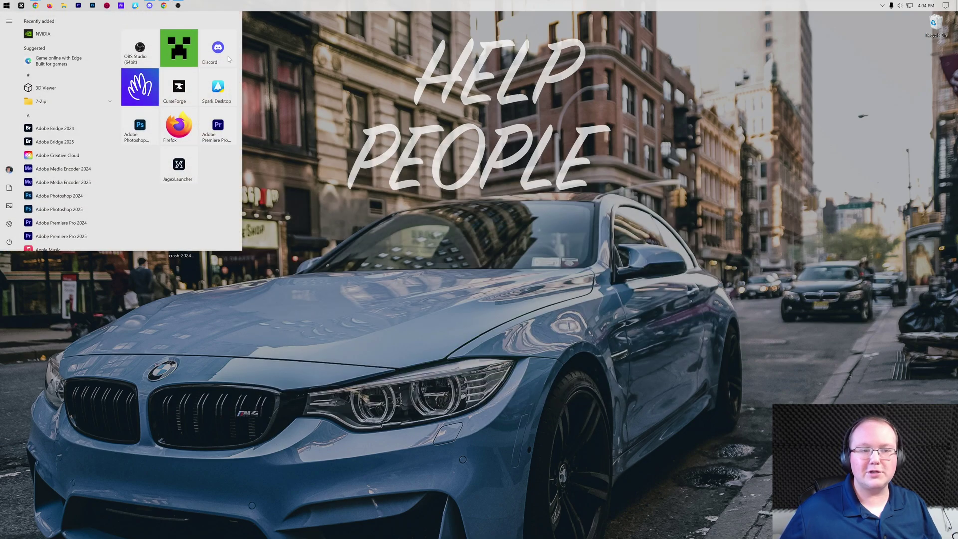
{"action": "left_click", "coordinate": [177, 44]}
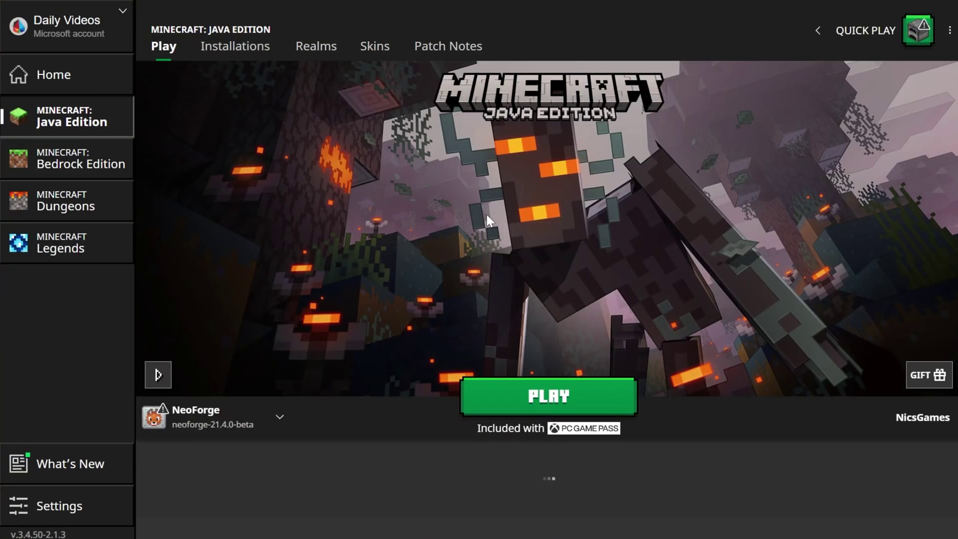
{"action": "left_click", "coordinate": [254, 55]}
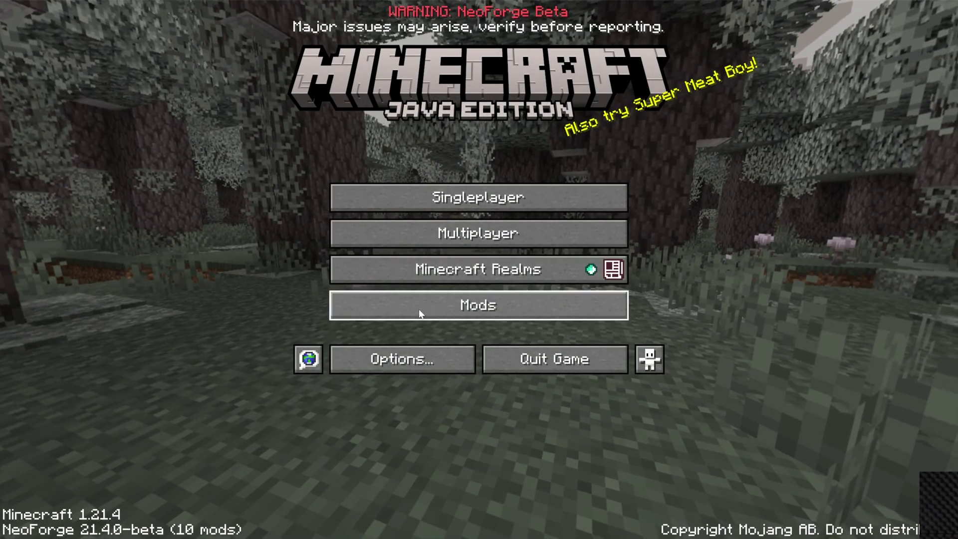
Step: Check the details of Sodium, Waystones and Balm in the game's mod list, and return to the title screen
{"action": "left_click", "coordinate": [419, 312]}
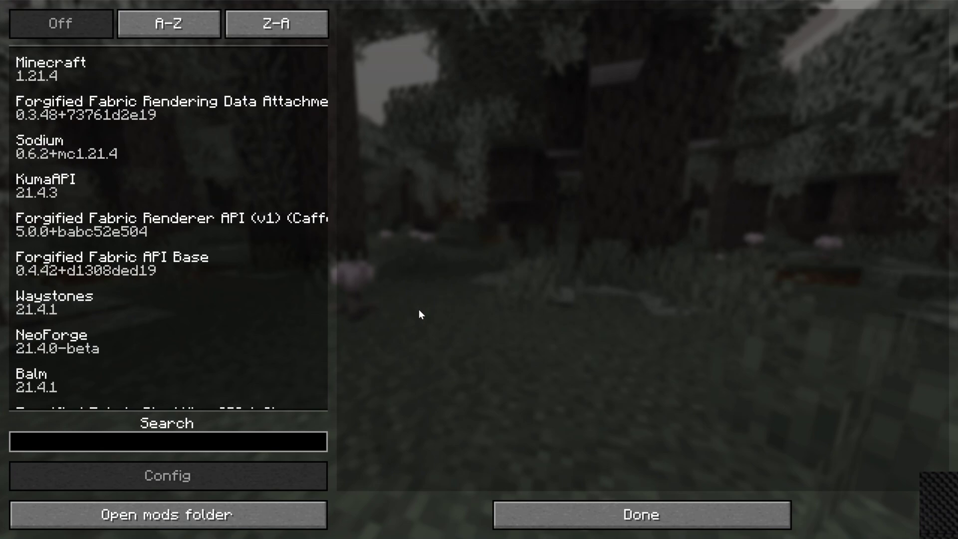
{"action": "left_click", "coordinate": [112, 139]}
{"action": "scroll", "coordinate": [112, 139], "scroll_direction": "down", "scroll_amount": 1}
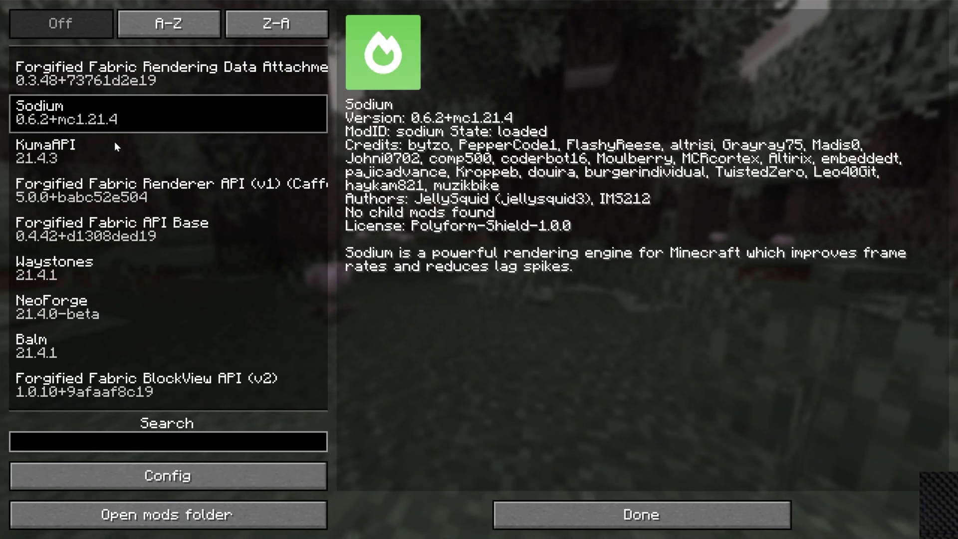
{"action": "left_click", "coordinate": [88, 262]}
{"action": "left_click", "coordinate": [67, 348]}
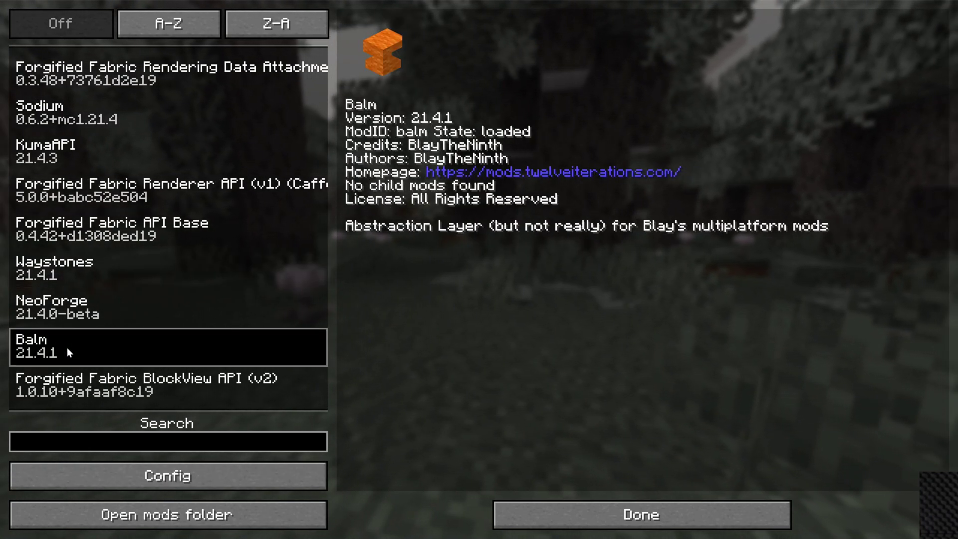
{"action": "left_click", "coordinate": [504, 514]}
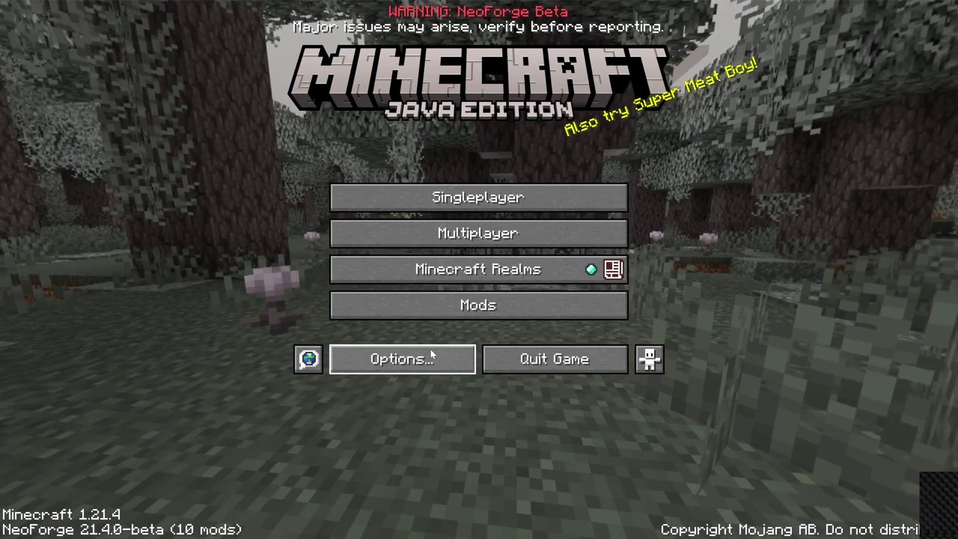
Step: Look at Sodium's general video settings in the game options, and return to the title screen
{"action": "left_click", "coordinate": [432, 354]}
{"action": "left_click", "coordinate": [322, 190]}
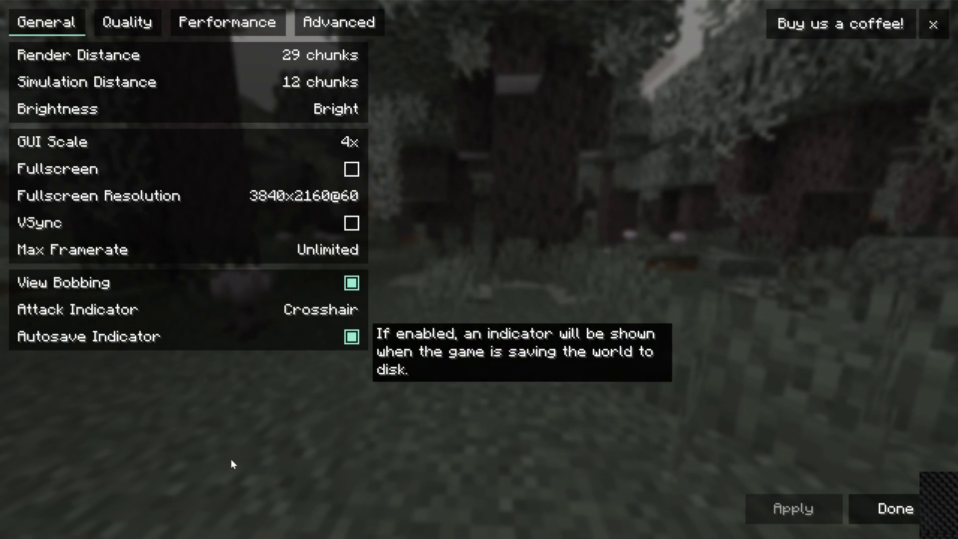
{"action": "key", "text": "Escape"}
{"action": "key", "text": "Escape"}
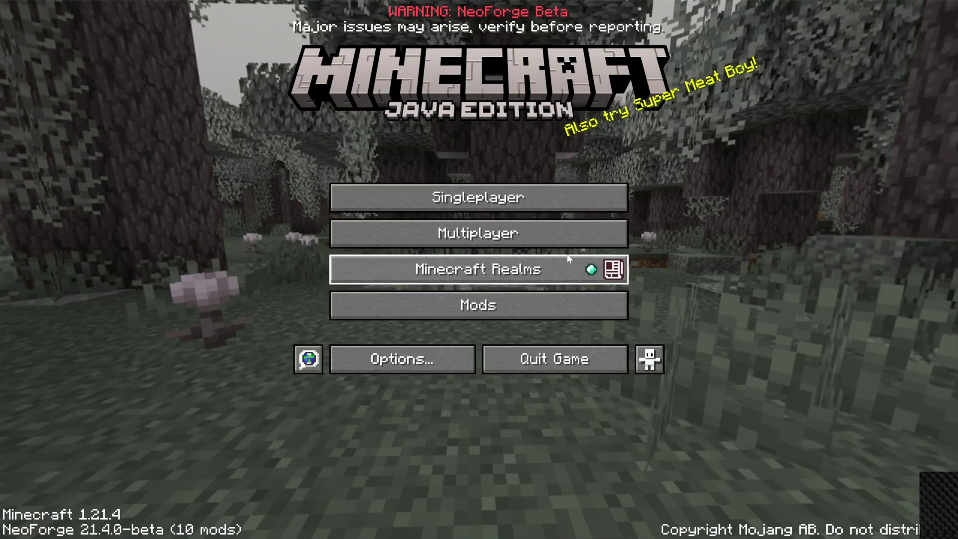
Step: Enter a singleplayer world and place a Waystone and a Deepslate Waystone on the grass, leaving both unnamed
{"action": "left_click", "coordinate": [491, 204]}
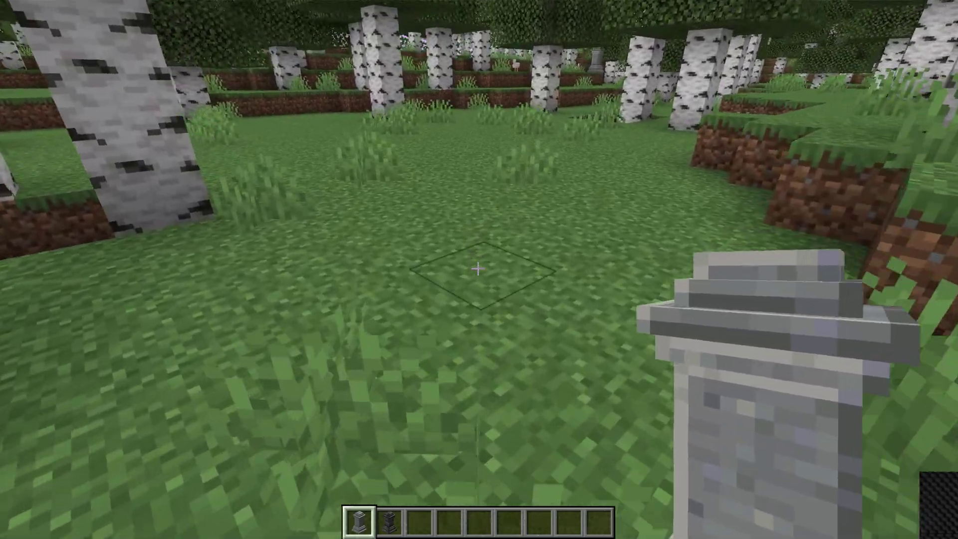
{"action": "right_click", "coordinate": [479, 269]}
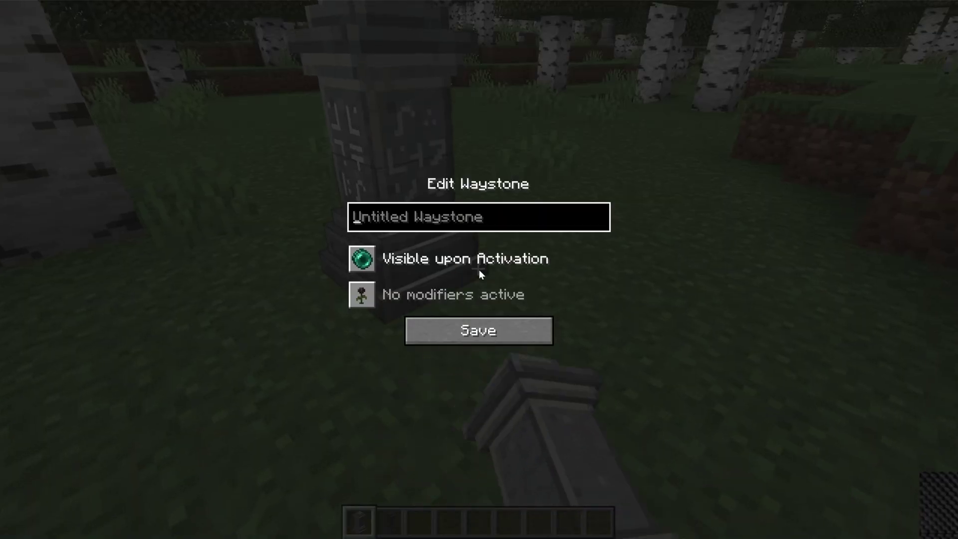
{"action": "left_click", "coordinate": [487, 338]}
{"action": "scroll", "coordinate": [477, 270], "scroll_direction": "down", "scroll_amount": 1}
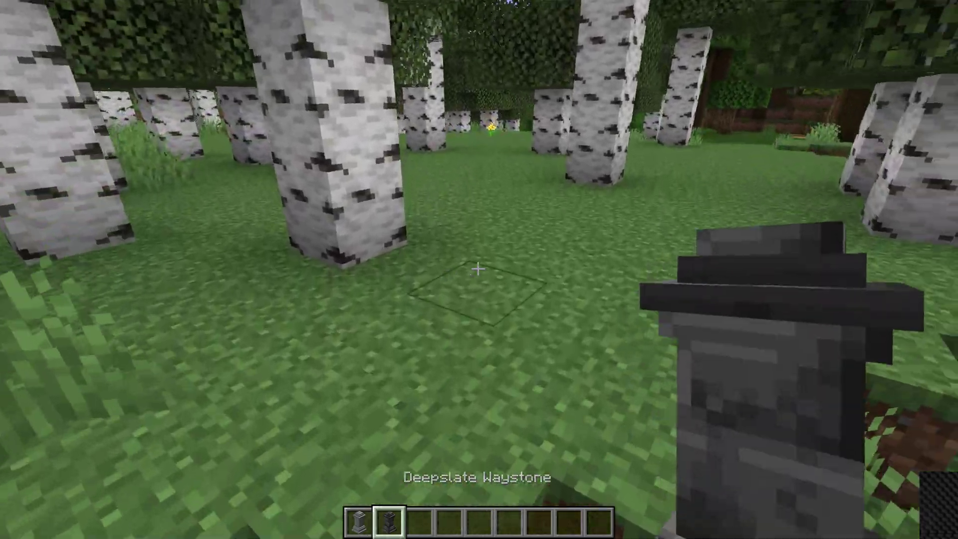
{"action": "right_click", "coordinate": [478, 269]}
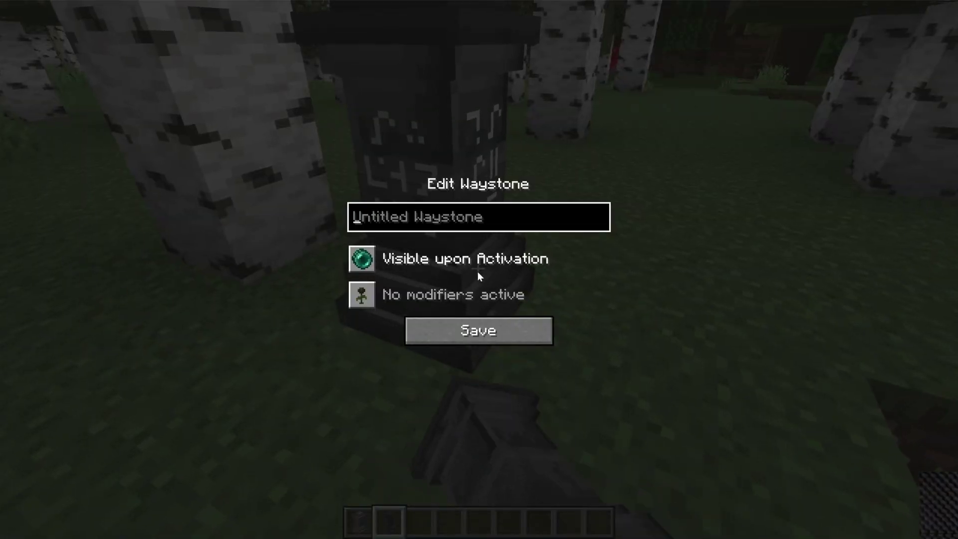
{"action": "key", "text": "Escape"}
Step: Walk to the lighter Waystone with an empty hand and teleport to the other Untitled Waystone
{"action": "scroll", "coordinate": [477, 270], "scroll_direction": "down", "scroll_amount": 1}
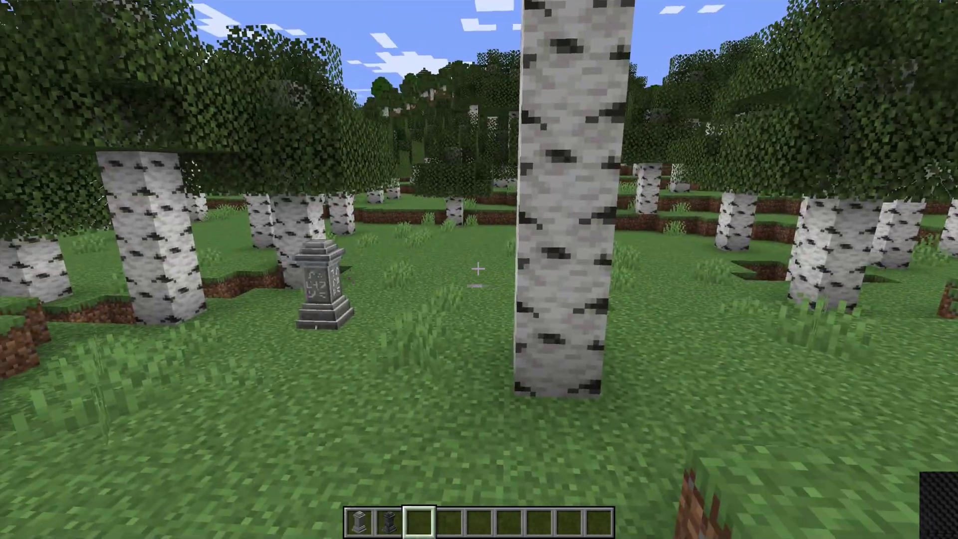
{"action": "key", "text": "w"}
{"action": "right_click", "coordinate": [478, 270]}
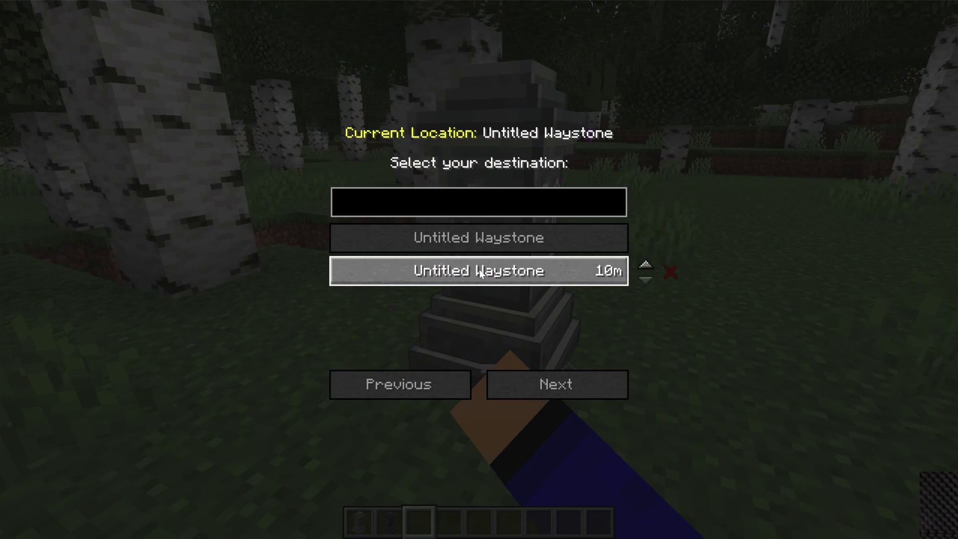
{"action": "left_click", "coordinate": [478, 269]}
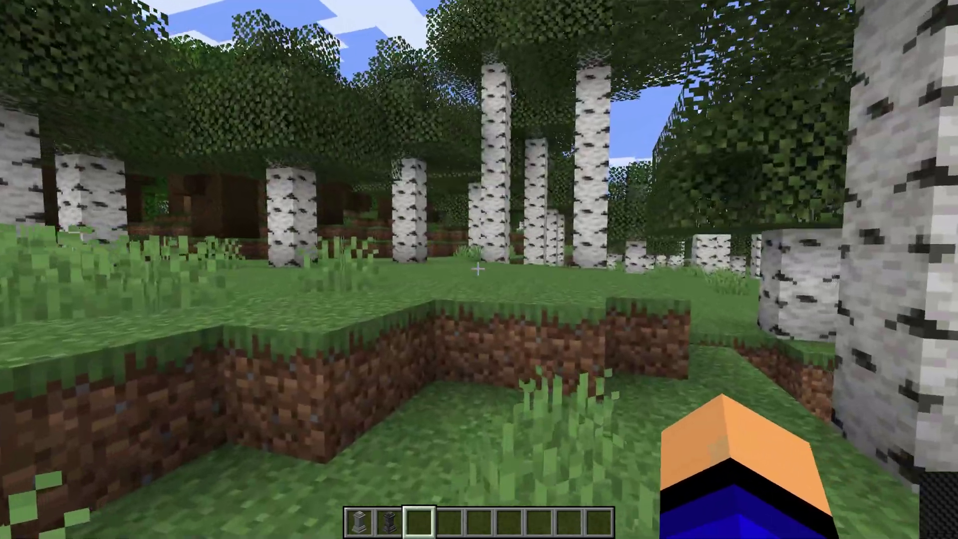
{"action": "key", "text": "w"}
{"action": "key", "text": "w"}
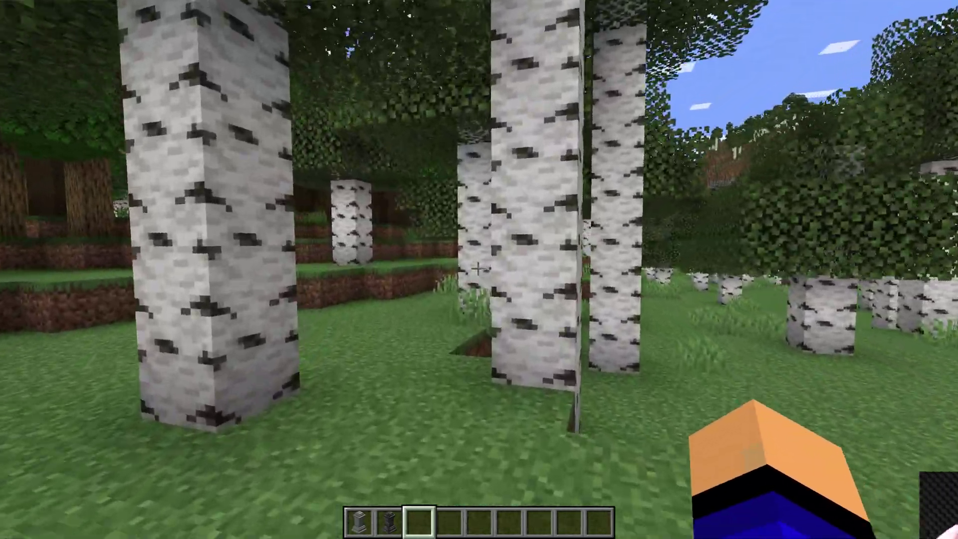
{"action": "key", "text": "w"}
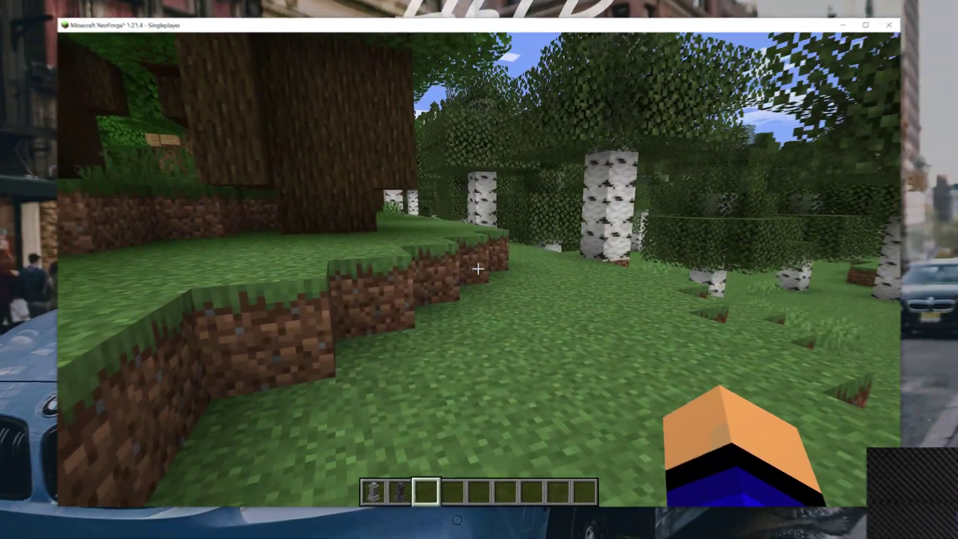
{"action": "key", "text": "w"}
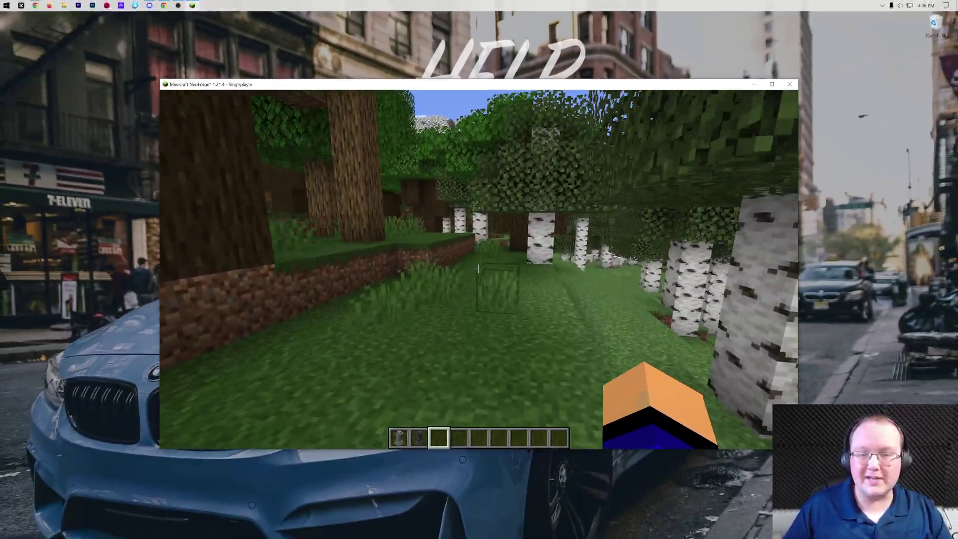
{"action": "key", "text": "w"}
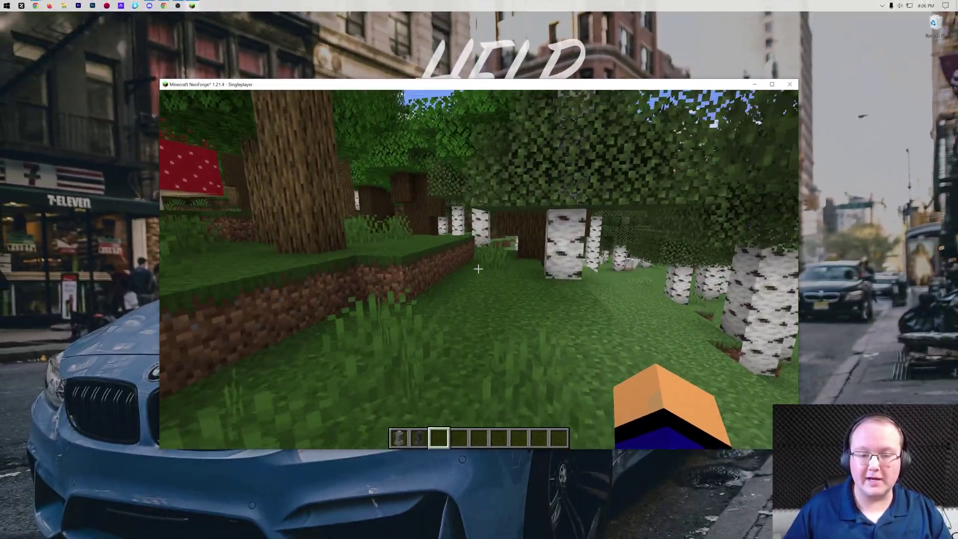